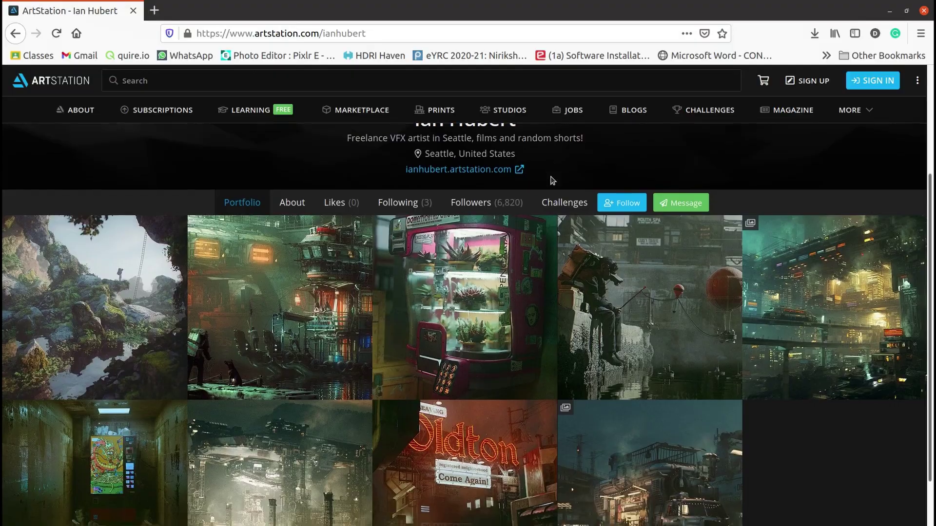
# Open the Sandwich Demon cyberpunk cityscape on ArtStation and copy its image as a reference
pyautogui.scroll(-1, 552, 181)
pyautogui.click(760, 283)
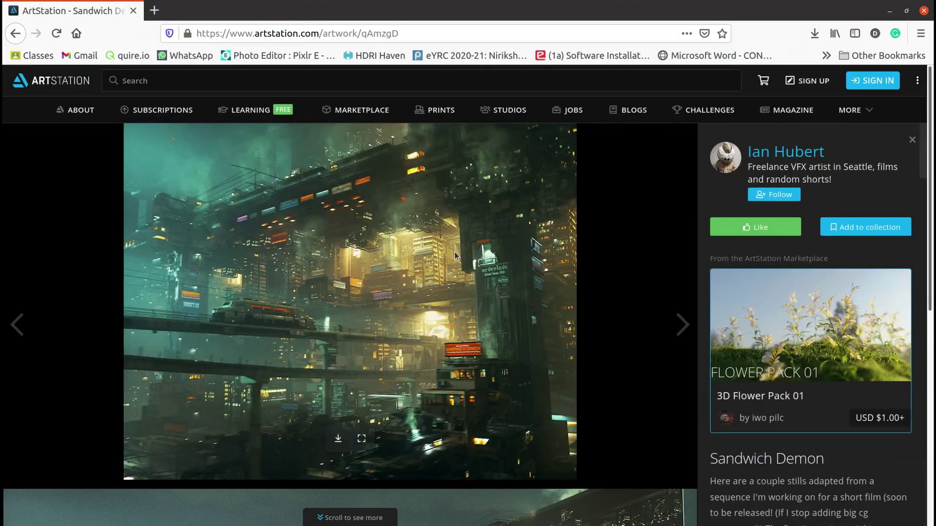
pyautogui.rightClick(412, 223)
pyautogui.click(455, 259)
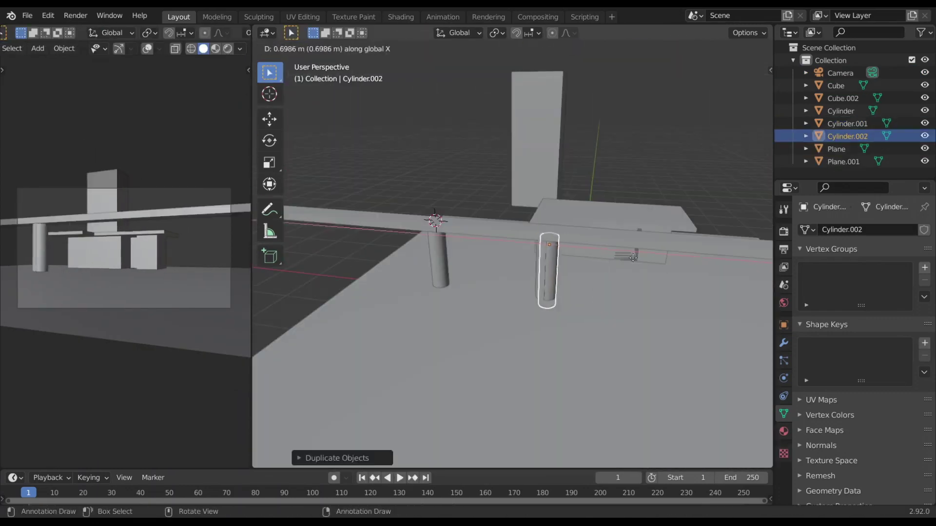
# Place the duplicated cylinder along the plank, finish resizing the block, and bring up snapping options
pyautogui.click(656, 269)
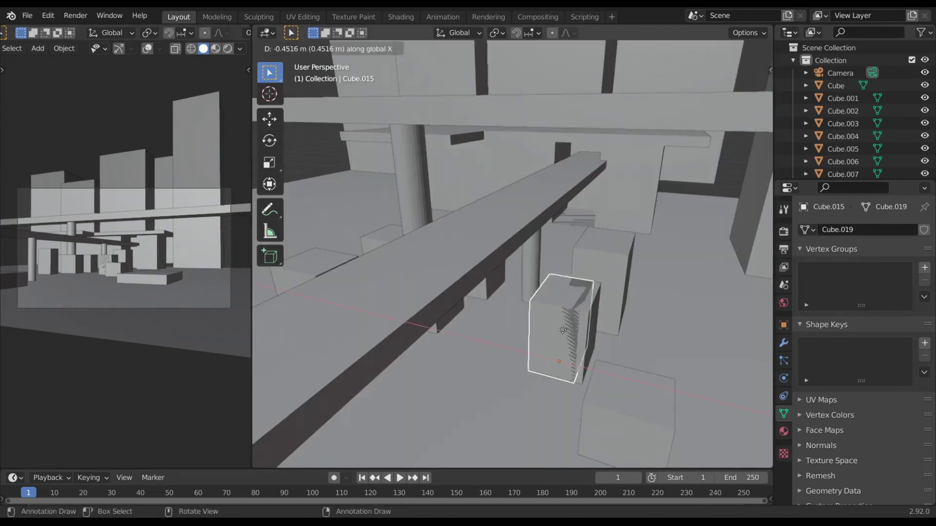
pyautogui.press('Return')
pyautogui.hotkey('shift', 's')
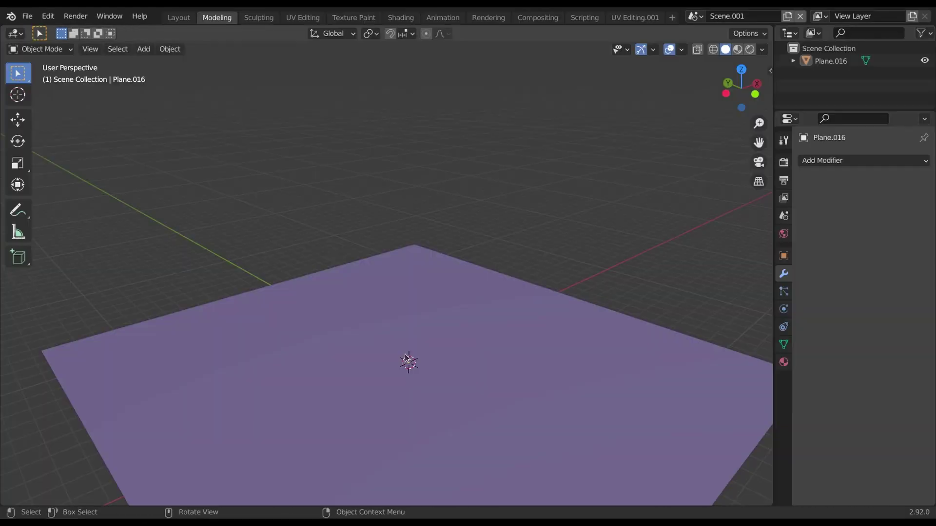
# Add a cube, enlarge it, and stretch it along Z into a tall tower
pyautogui.hotkey('shift', 'a')
pyautogui.moveTo(370, 261)
pyautogui.click(449, 273)
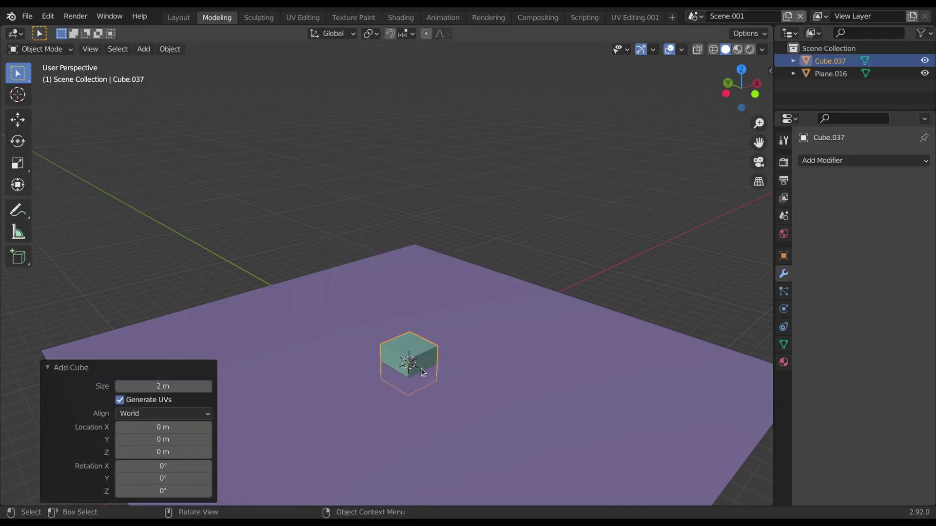
pyautogui.press('s')
pyautogui.click(491, 318)
pyautogui.press('s')
pyautogui.press('z')
pyautogui.click(543, 143)
# Add 29 evenly spaced horizontal loop cuts to the tower
pyautogui.press('Tab')
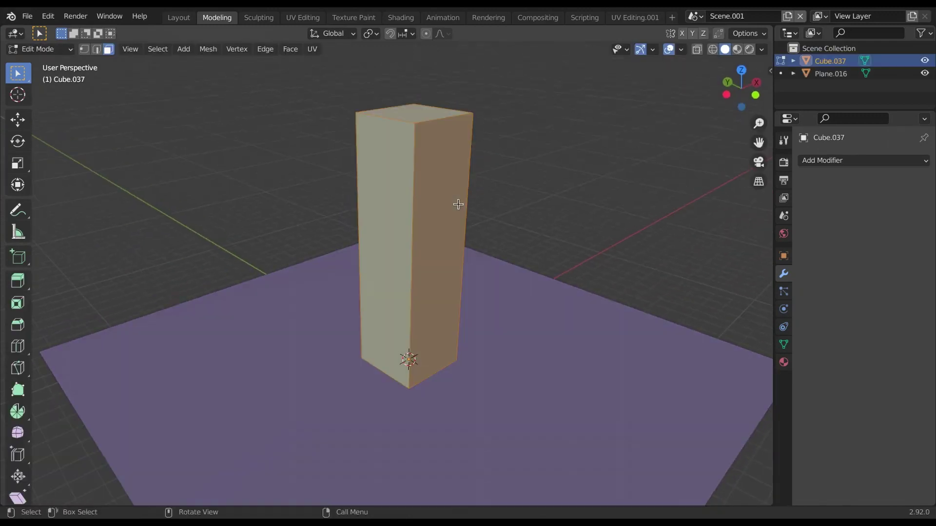
pyautogui.scroll(20, 435, 224)
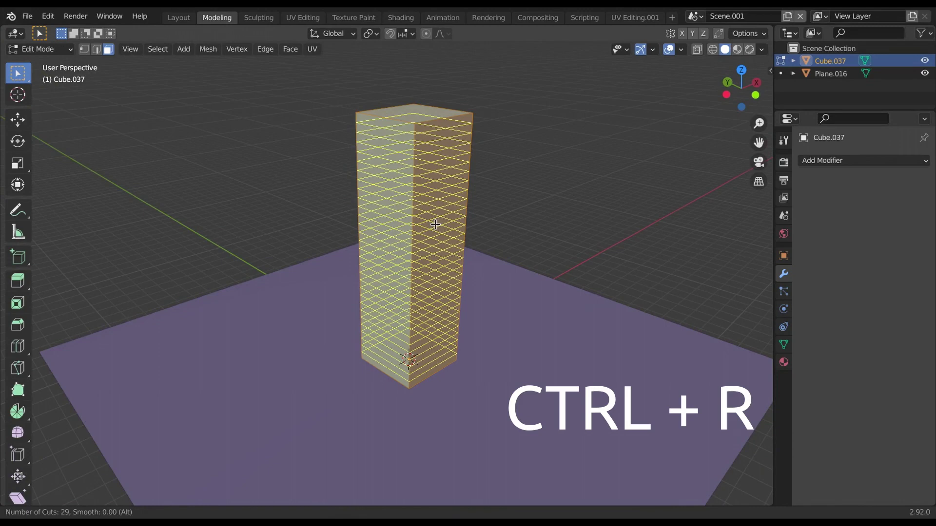
pyautogui.click(434, 233)
pyautogui.rightClick(434, 233)
# Select alternating face rings and extrude them outward along normals as floor bands
pyautogui.scroll(3, 434, 229)
pyautogui.keyDown('alt'); pyautogui.click(433, 78); pyautogui.keyUp('alt')
pyautogui.keyDown('alt'); pyautogui.keyDown('shift'); pyautogui.click(433, 107); pyautogui.keyUp('shift'); pyautogui.keyUp('alt')
pyautogui.keyDown('alt'); pyautogui.keyDown('shift'); pyautogui.click(433, 143); pyautogui.keyUp('shift'); pyautogui.keyUp('alt')
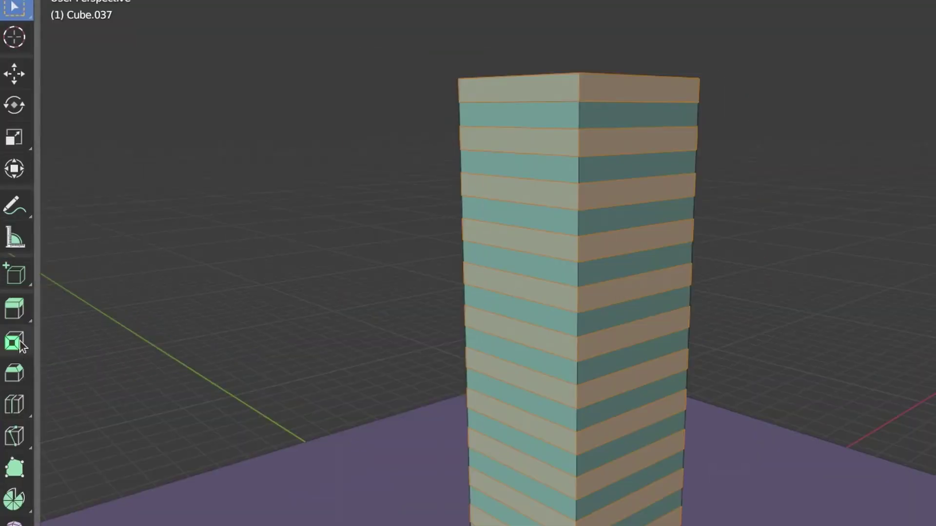
pyautogui.moveTo(18, 281); pyautogui.dragTo(108, 330)
pyautogui.moveTo(577, 260); pyautogui.dragTo(578, 294)
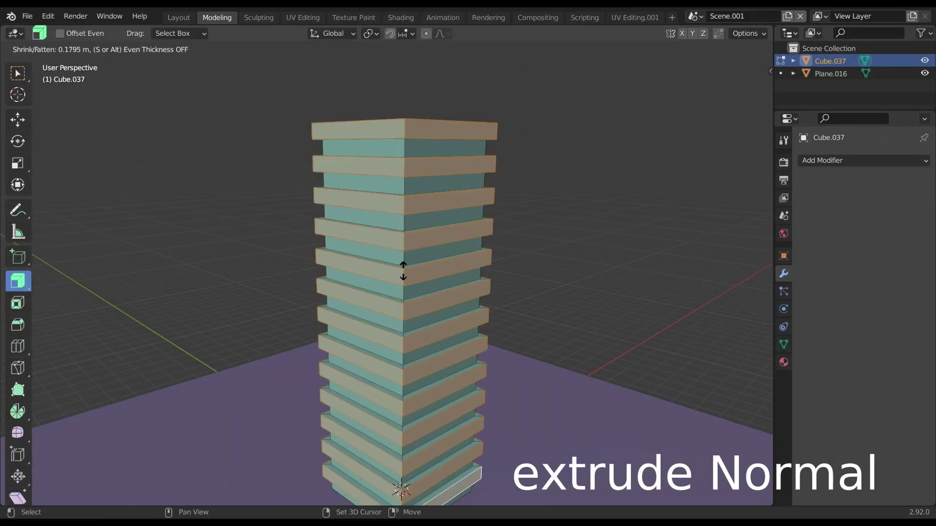
pyautogui.moveTo(403, 280); pyautogui.dragTo(403, 272)
# Create the 'outer' material, then add a second material named 'inner' for the inverted face selection
pyautogui.click(784, 362)
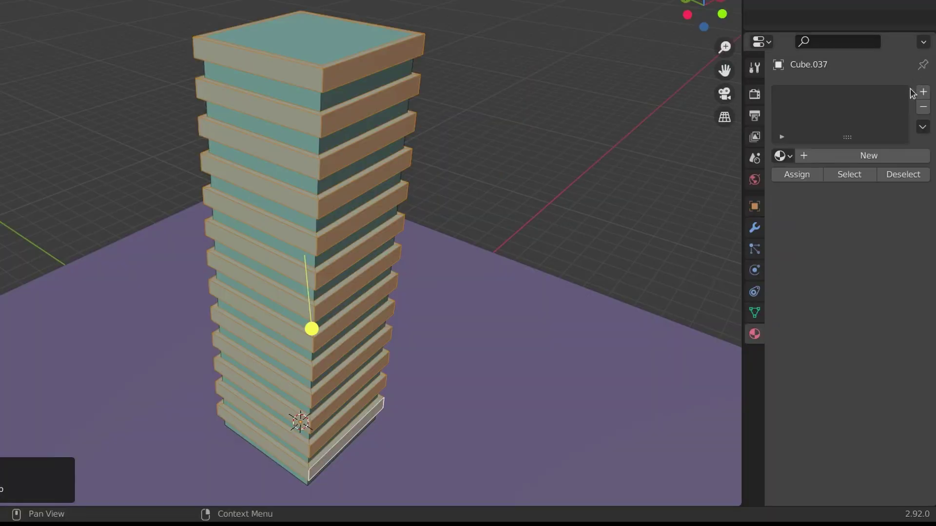
pyautogui.click(924, 161)
pyautogui.click(818, 156)
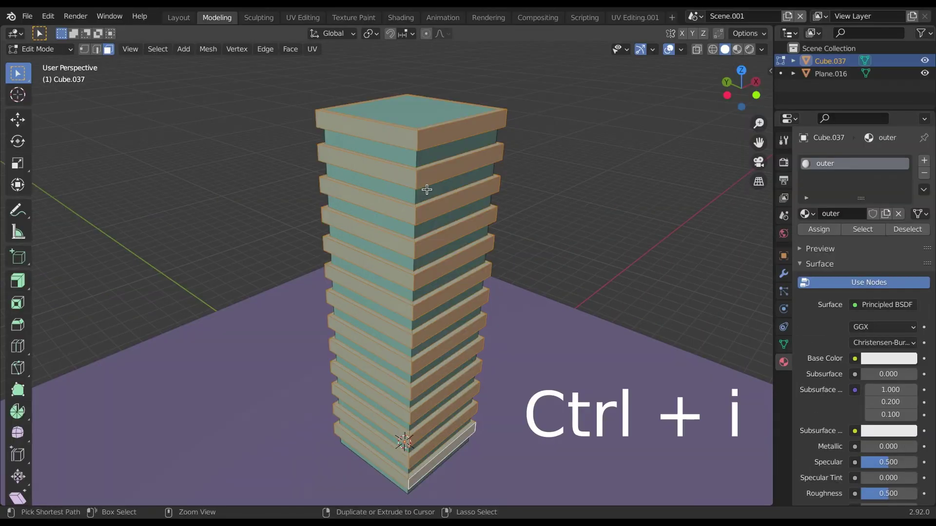
pyautogui.hotkey('ctrl', 'i')
pyautogui.keyDown('shift'); pyautogui.click(439, 114); pyautogui.keyUp('shift')
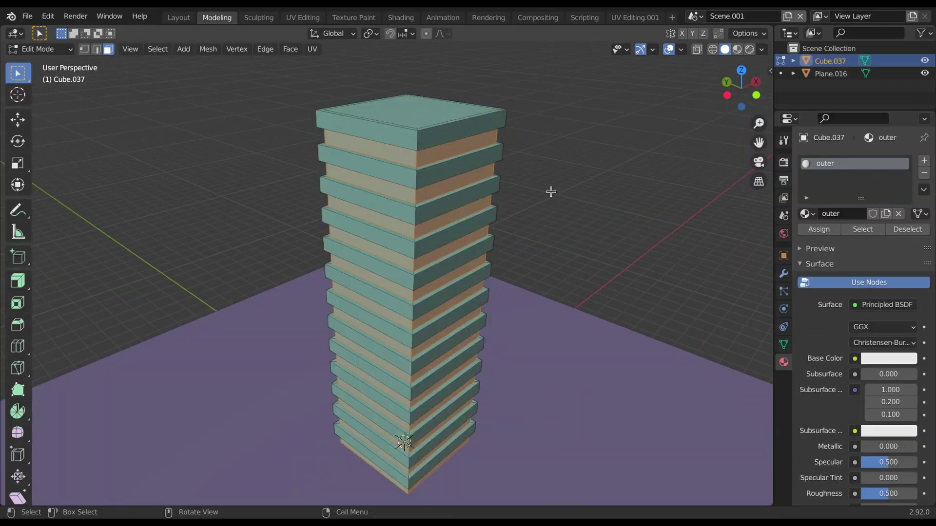
pyautogui.click(924, 161)
pyautogui.click(842, 240)
pyautogui.doubleClick(841, 176)
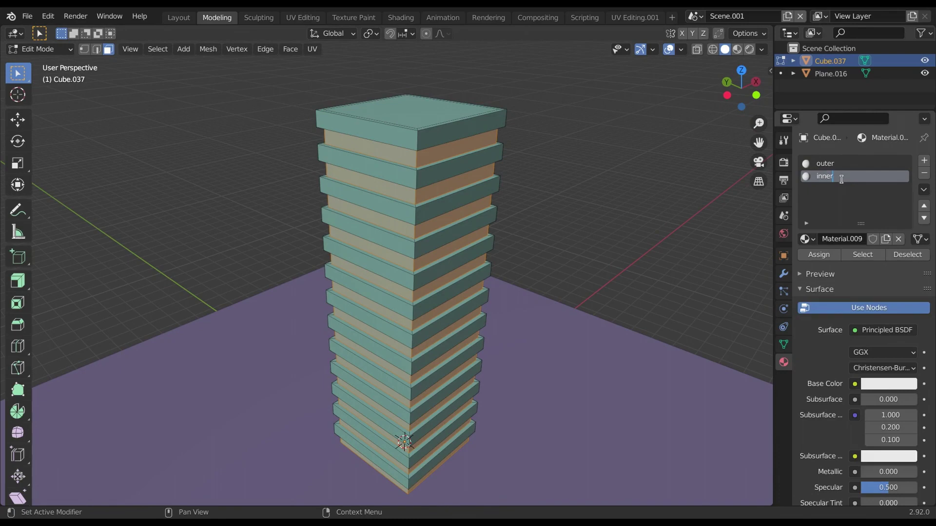
# Assign the inner material to the recessed faces and load house5.jpg as the outer texture
pyautogui.click(822, 254)
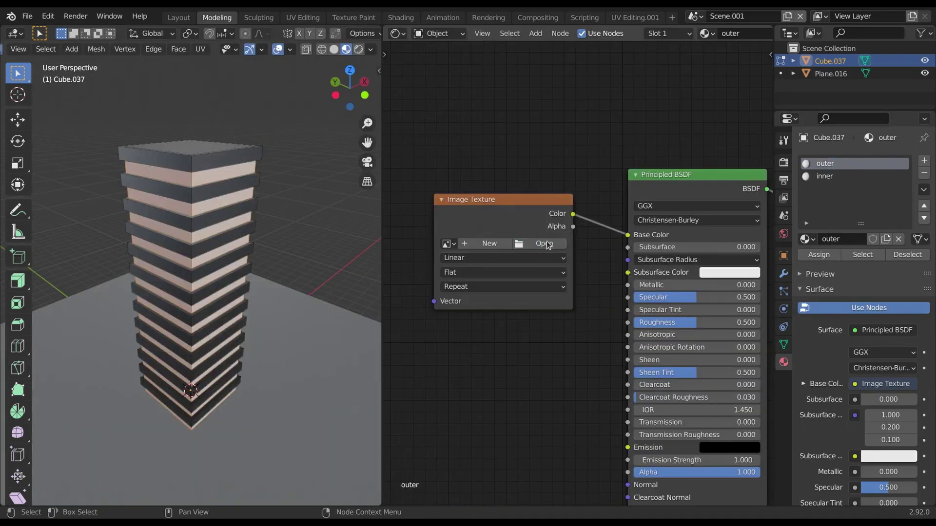
pyautogui.click(548, 245)
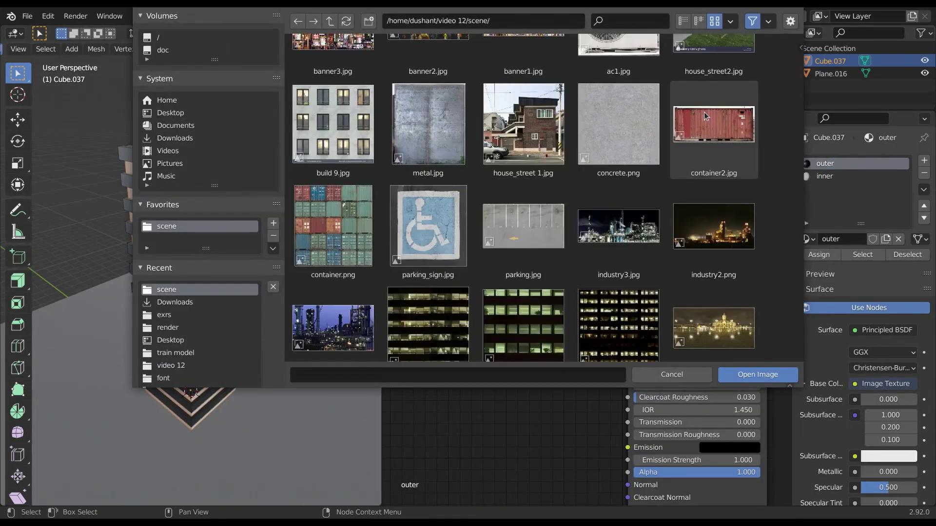
pyautogui.scroll(-5, 539, 209)
pyautogui.doubleClick(540, 209)
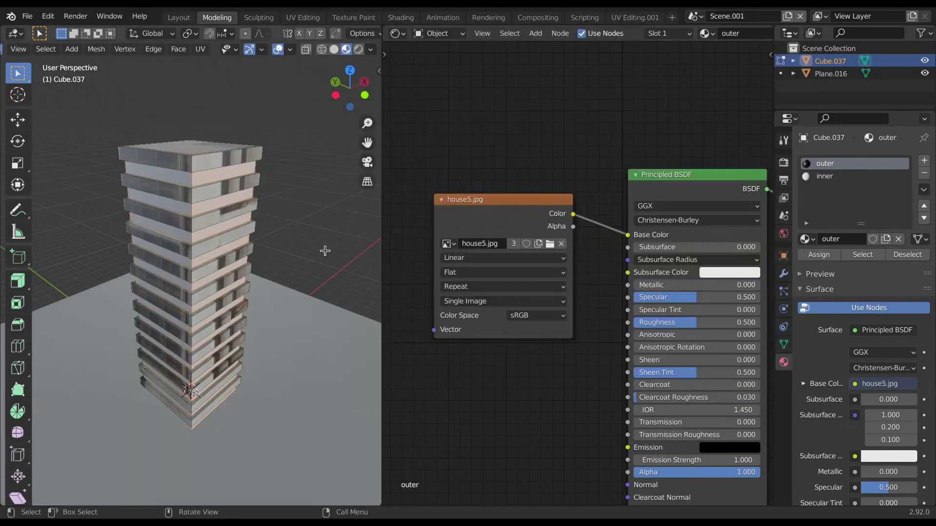
# Cube-project the band UVs and scale and move them over a wall area of house5.jpg
pyautogui.press('u')
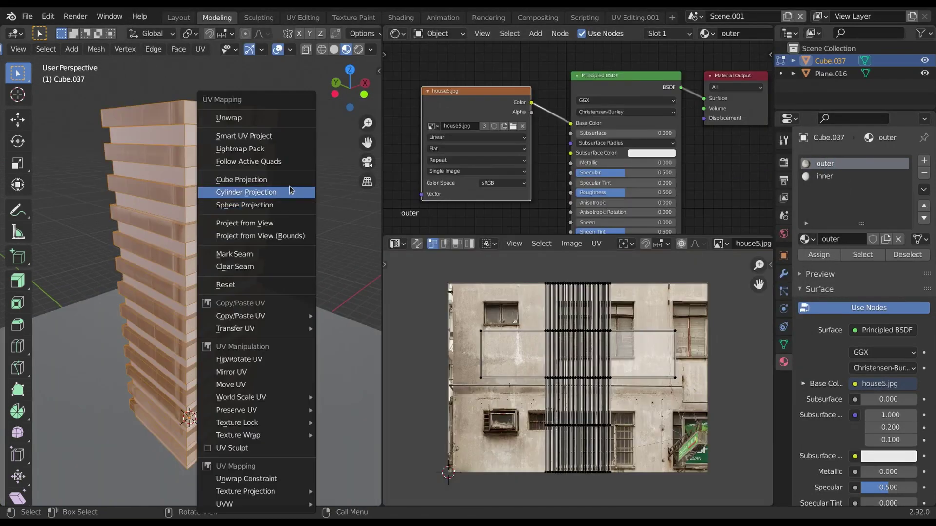
pyautogui.click(290, 186)
pyautogui.press('a')
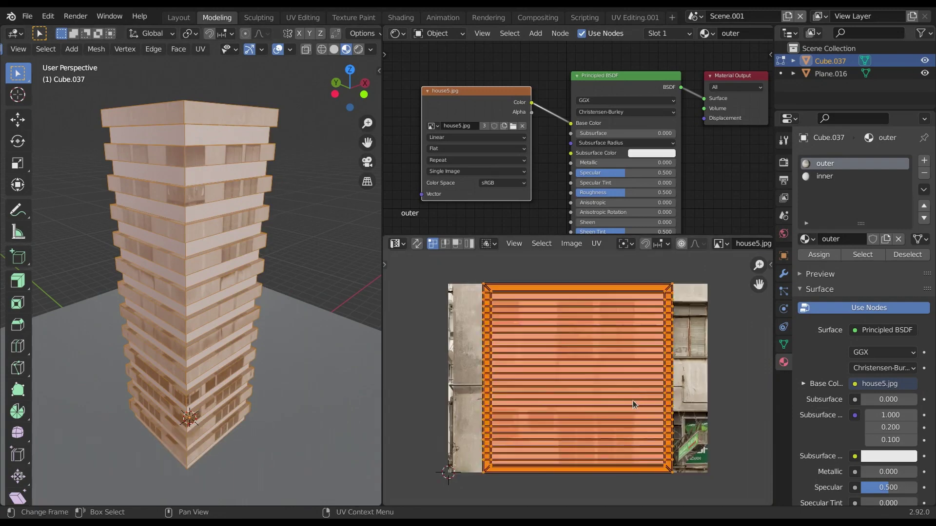
pyautogui.scroll(-3, 634, 405)
pyautogui.press('s')
pyautogui.click(561, 341)
pyautogui.press('g')
pyautogui.click(536, 393)
pyautogui.press('s')
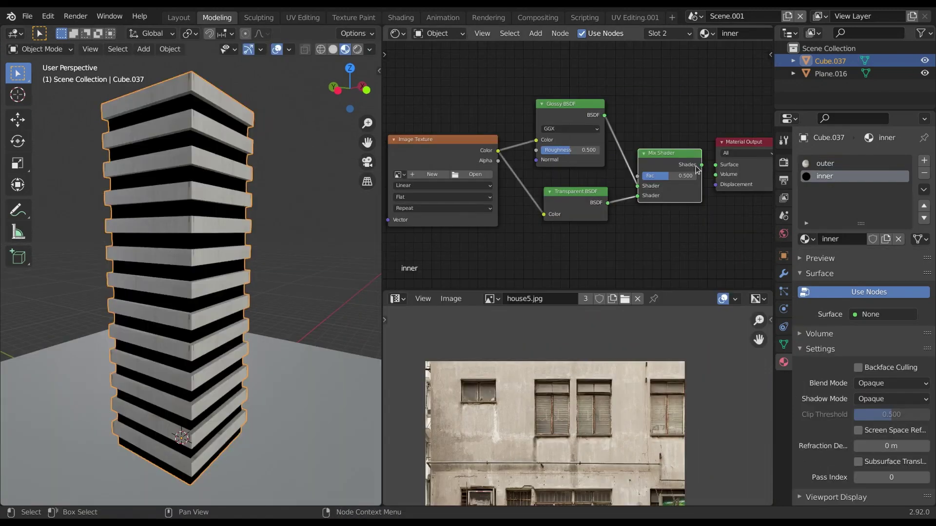
# Connect the Glossy/Transparent Mix Shader to the output and load single_build2.jpg for the inner faces
pyautogui.moveTo(703, 169); pyautogui.dragTo(715, 164)
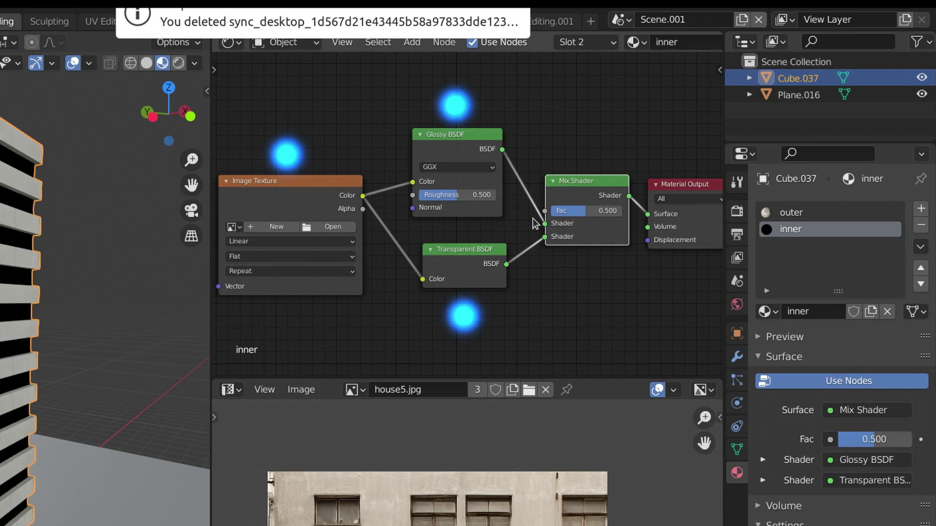
pyautogui.click(333, 226)
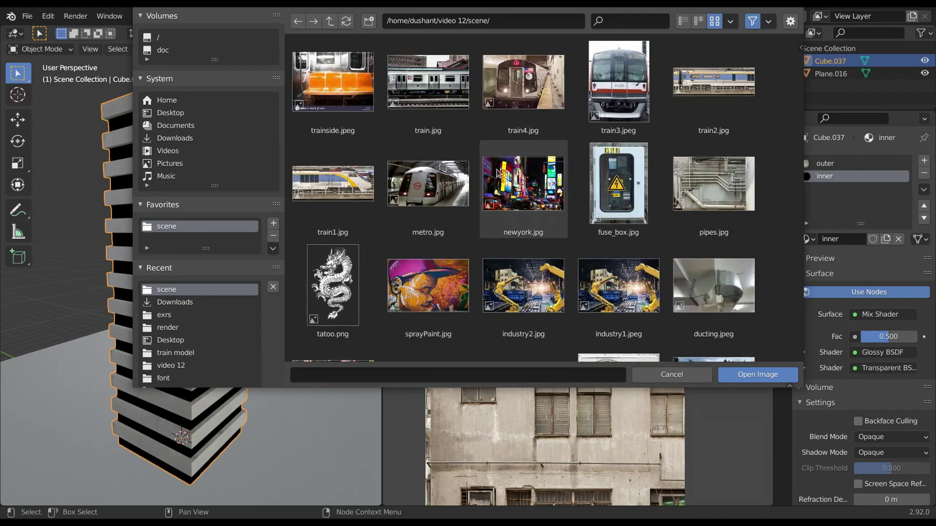
pyautogui.scroll(-5, 497, 174)
pyautogui.scroll(5, 497, 174)
pyautogui.scroll(-5, 497, 174)
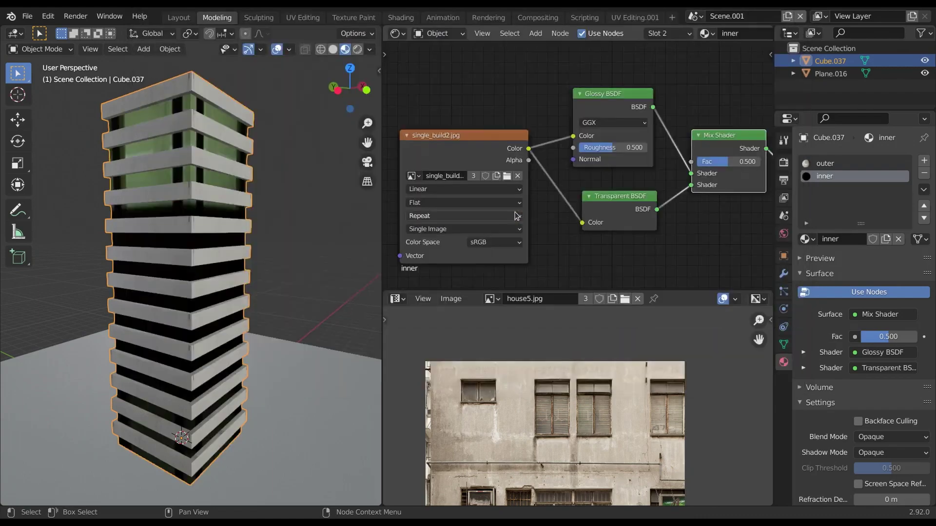
# Cube-project the inner faces' UVs and enlarge them to fit the window image
pyautogui.press('Tab')
pyautogui.press('u')
pyautogui.click(296, 102)
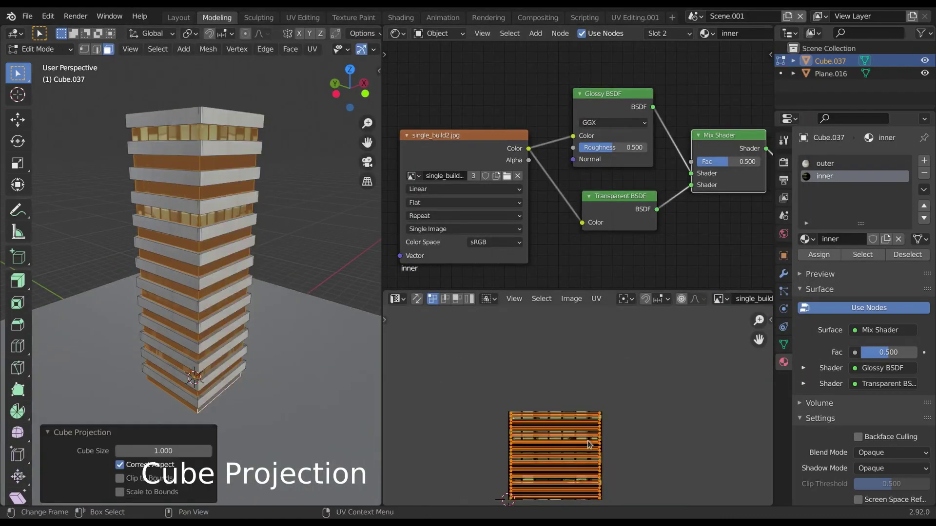
pyautogui.press('s')
pyautogui.press('y')
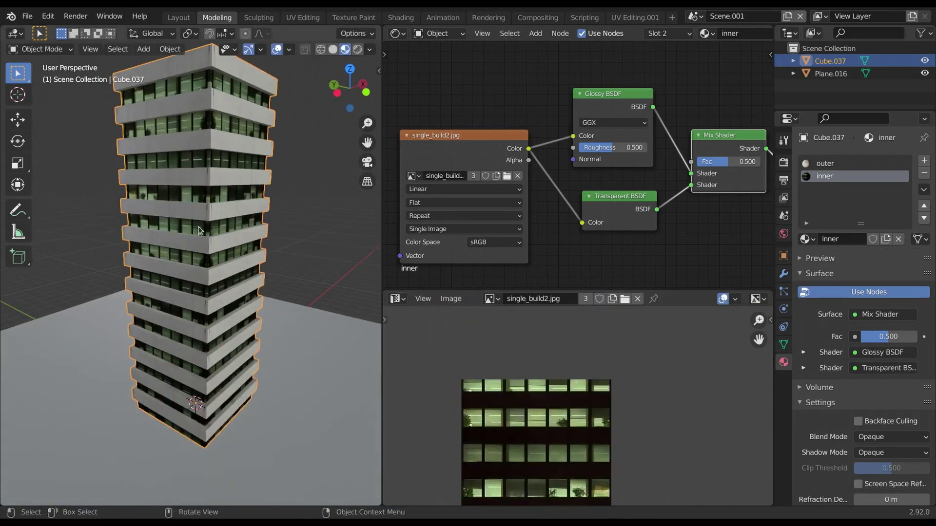
pyautogui.moveTo(198, 231); pyautogui.dragTo(262, 247, button='middle')
pyautogui.scroll(-4, 869, 347)
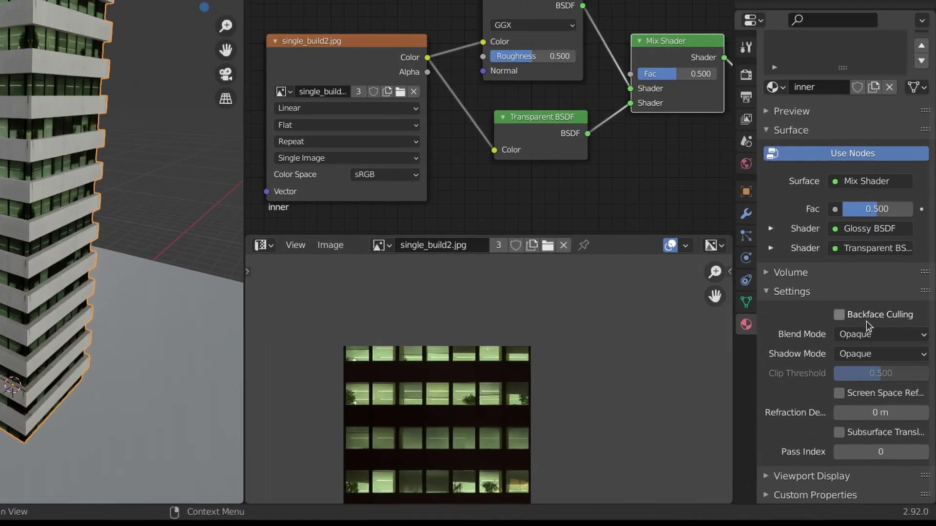
# Set the inner material's blend mode to Alpha Blend and enable Backface Culling
pyautogui.click(880, 352)
pyautogui.click(876, 407)
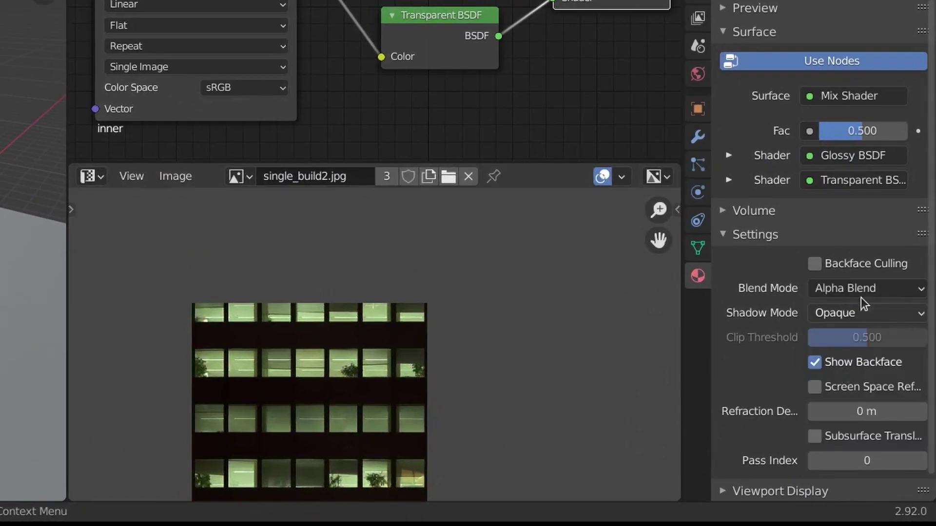
pyautogui.click(819, 265)
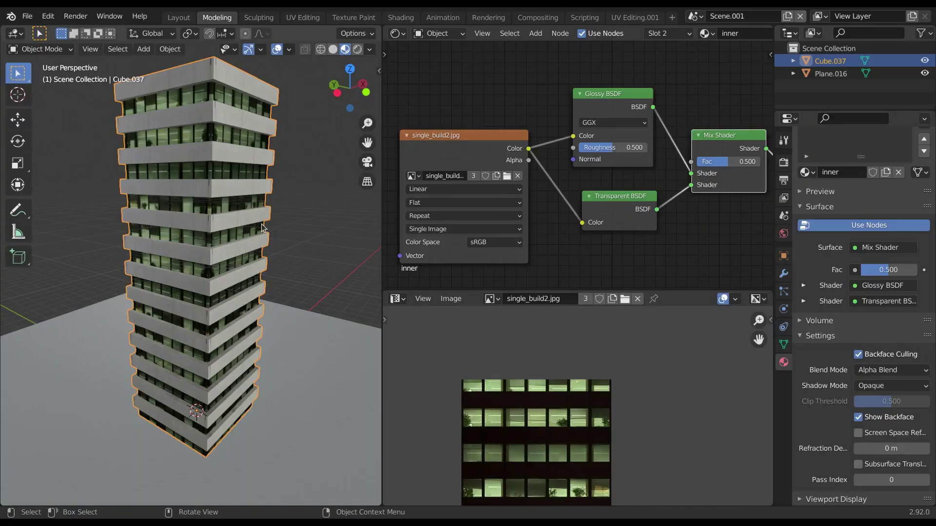
# Add a point light and lower it along Z
pyautogui.hotkey('shift', 'a')
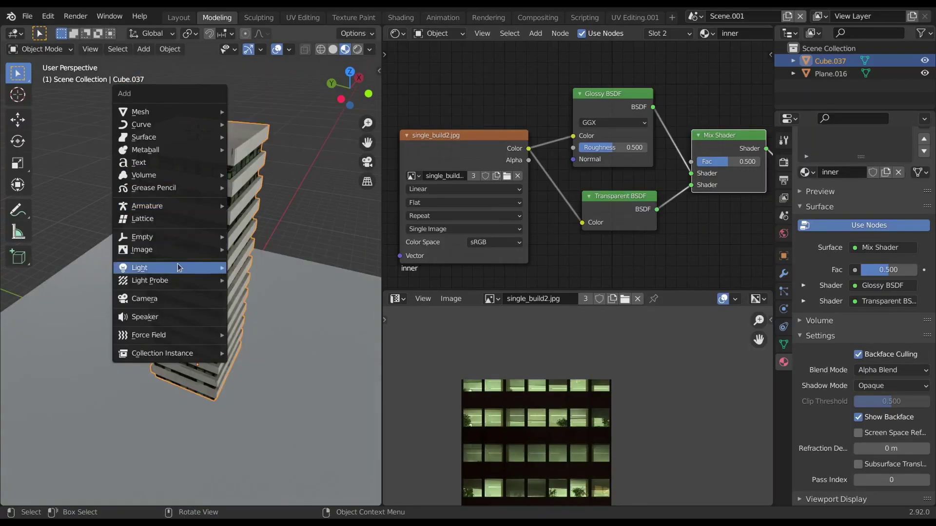
pyautogui.click(224, 268)
pyautogui.press('g')
pyautogui.press('z')
pyautogui.click(231, 191)
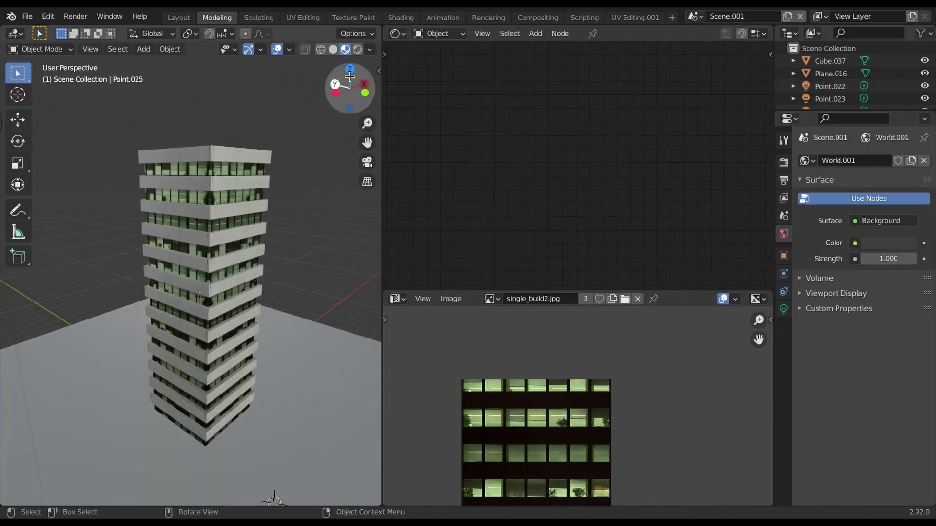
# View the city in Rendered shading, orbiting around and drawing an annotation over the rooftops
pyautogui.click(359, 50)
pyautogui.moveTo(309, 171)
pyautogui.mouseDown(button='middle')
pyautogui.moveTo(293, 192)
pyautogui.moveTo(299, 184)
pyautogui.moveTo(324, 424)
pyautogui.mouseUp(button='middle')
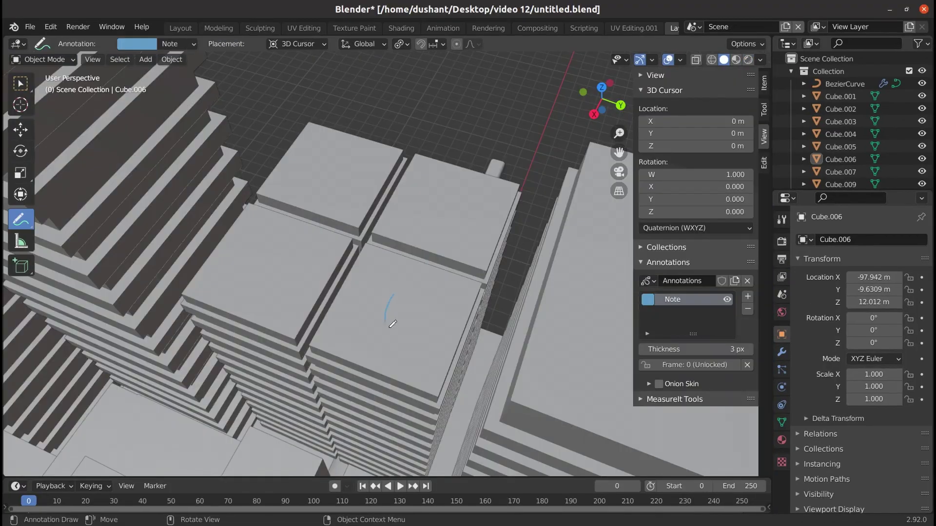
pyautogui.moveTo(378, 314); pyautogui.dragTo(450, 218)
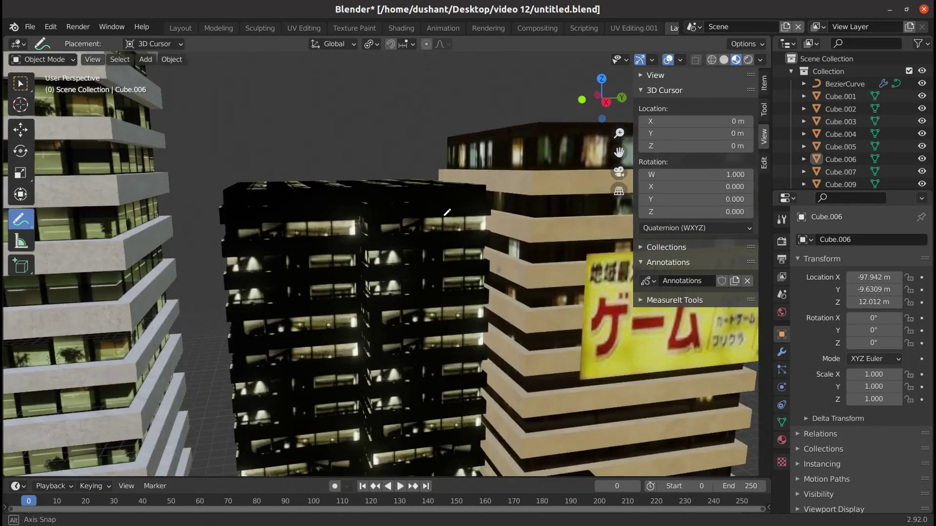
pyautogui.moveTo(360, 239); pyautogui.dragTo(387, 228, button='middle')
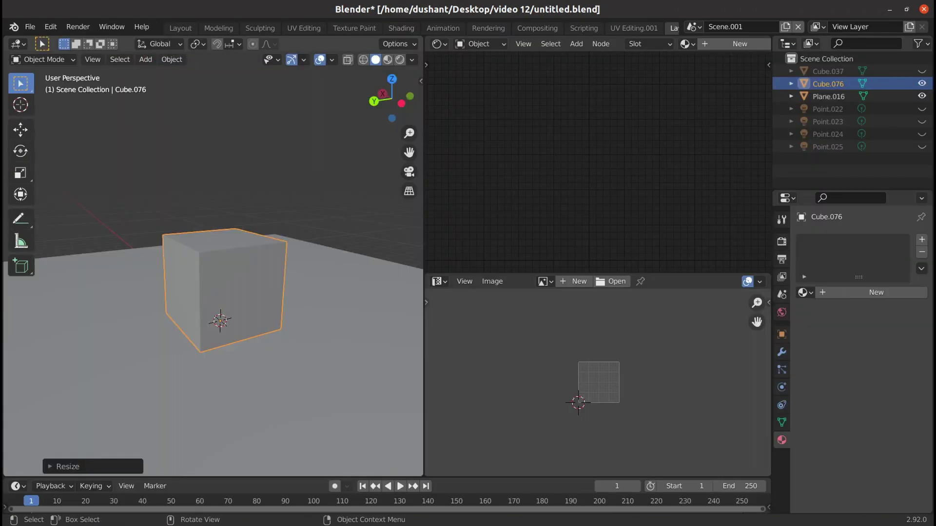
# Stretch the cube along Z and give it a new material with a house5.jpg image texture
pyautogui.press('s')
pyautogui.press('z')
pyautogui.click(270, 263)
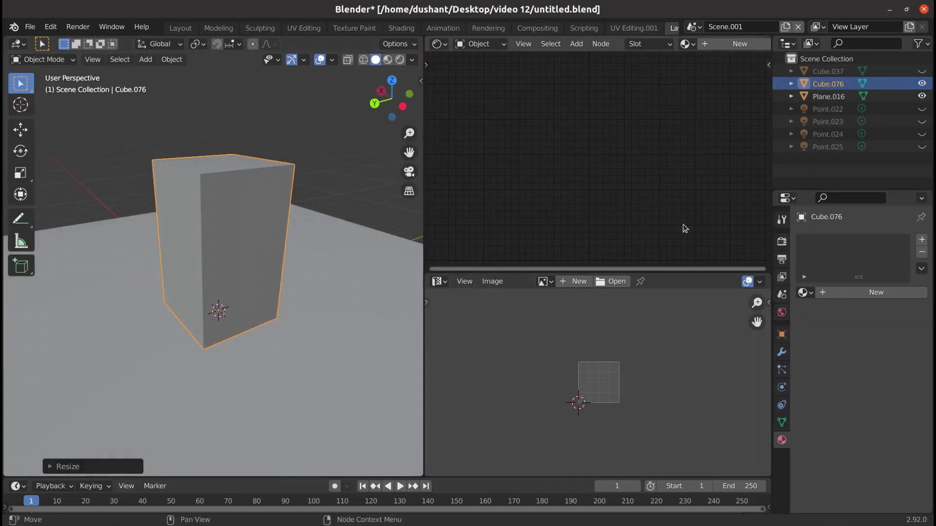
pyautogui.click(740, 44)
pyautogui.hotkey('shift', 'a')
pyautogui.click(546, 155)
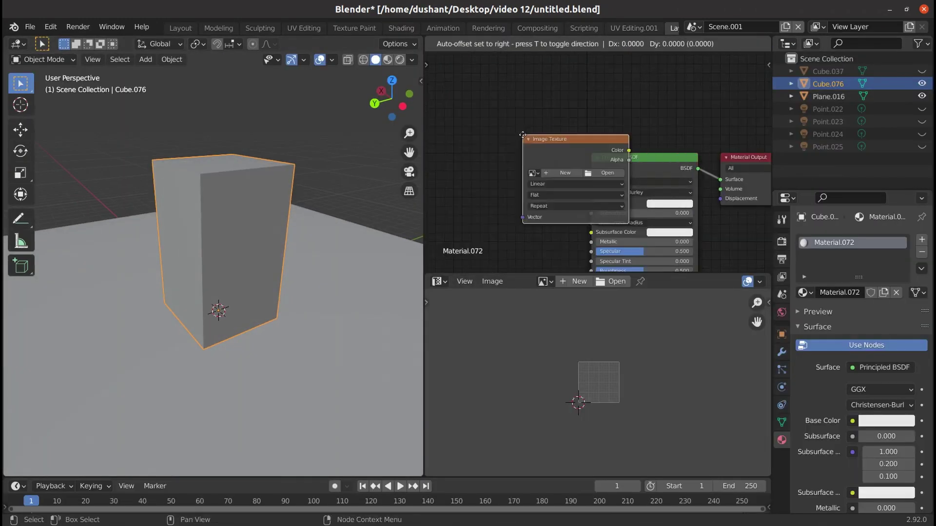
pyautogui.click(465, 159)
pyautogui.click(548, 196)
pyautogui.click(229, 238)
pyautogui.scroll(-5, 432, 119)
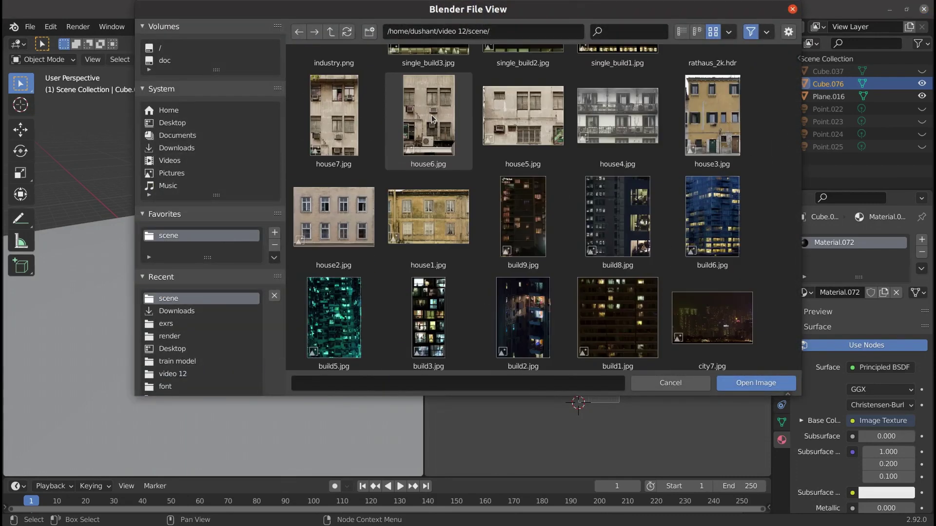
pyautogui.doubleClick(523, 116)
# Project the cube's UVs from view, fitted to bounds, and shift them to frame the facade
pyautogui.press('Tab')
pyautogui.press('u')
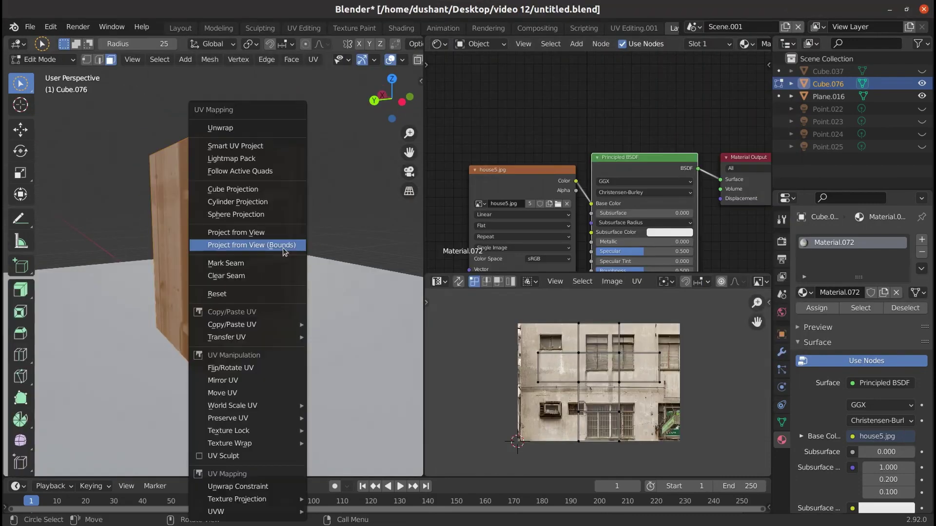
pyautogui.click(251, 245)
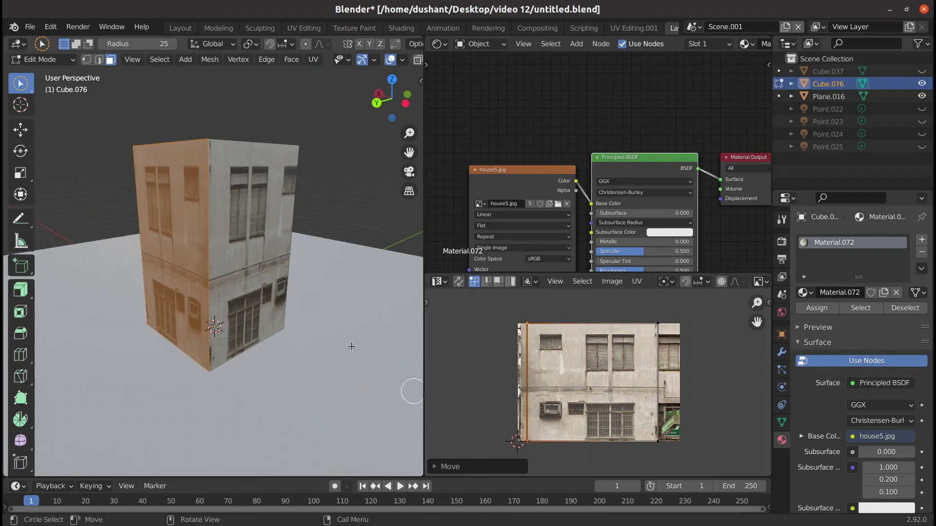
pyautogui.press('g')
# Slide a horizontal and a vertical edge cut across the wall to outline the windows
pyautogui.press('KP_3')
pyautogui.press('g')
pyautogui.press('g')
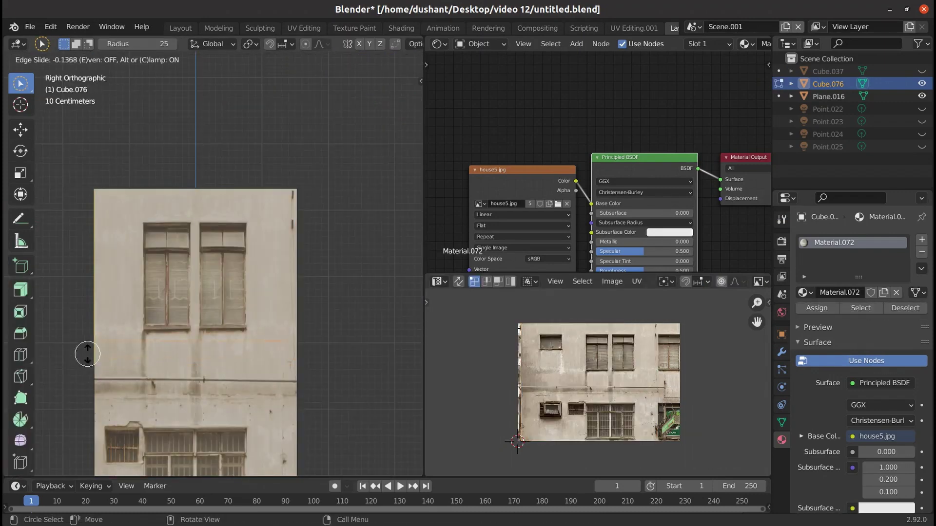
pyautogui.click(100, 343)
pyautogui.press('g')
pyautogui.press('g')
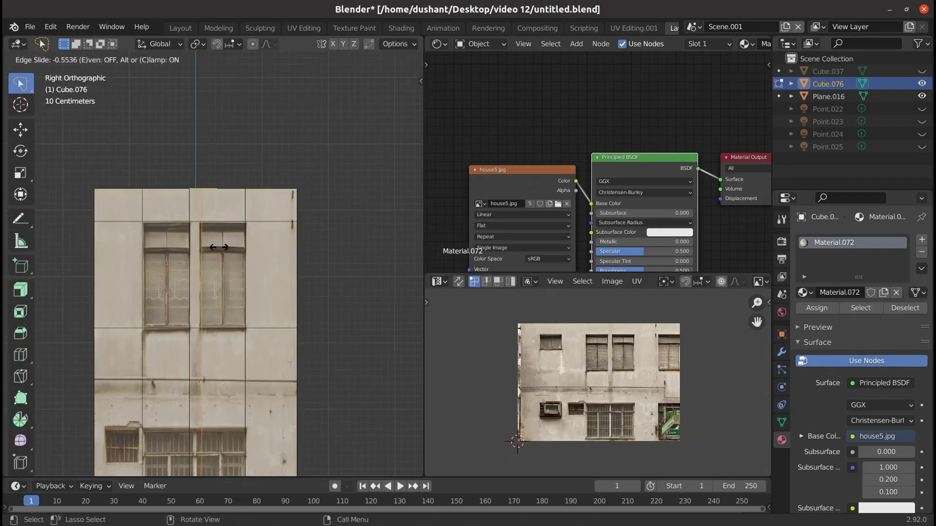
pyautogui.click(219, 248)
pyautogui.moveTo(219, 247); pyautogui.dragTo(254, 263, button='middle')
# Give the two window faces a new glass material, Material.073, with Alpha Blend
pyautogui.click(219, 292)
pyautogui.keyDown('shift'); pyautogui.click(280, 287); pyautogui.keyUp('shift')
pyautogui.click(922, 239)
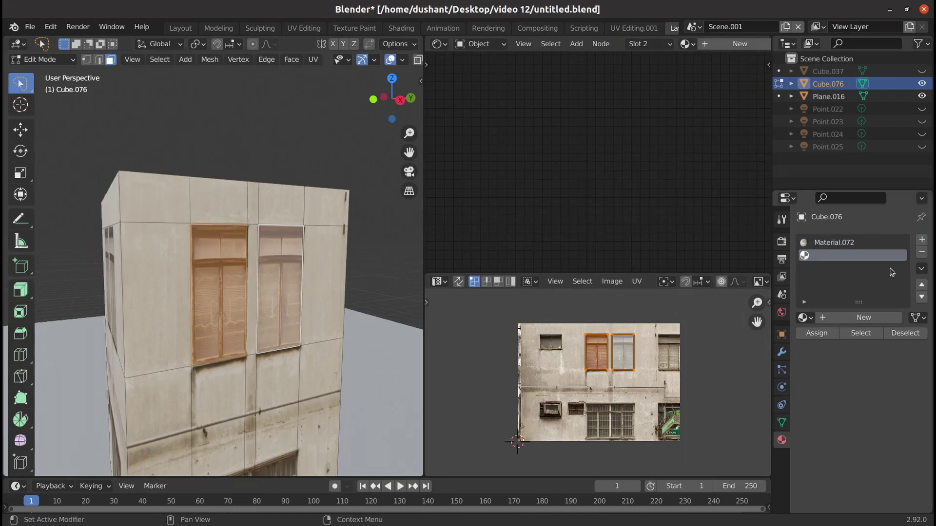
pyautogui.click(817, 333)
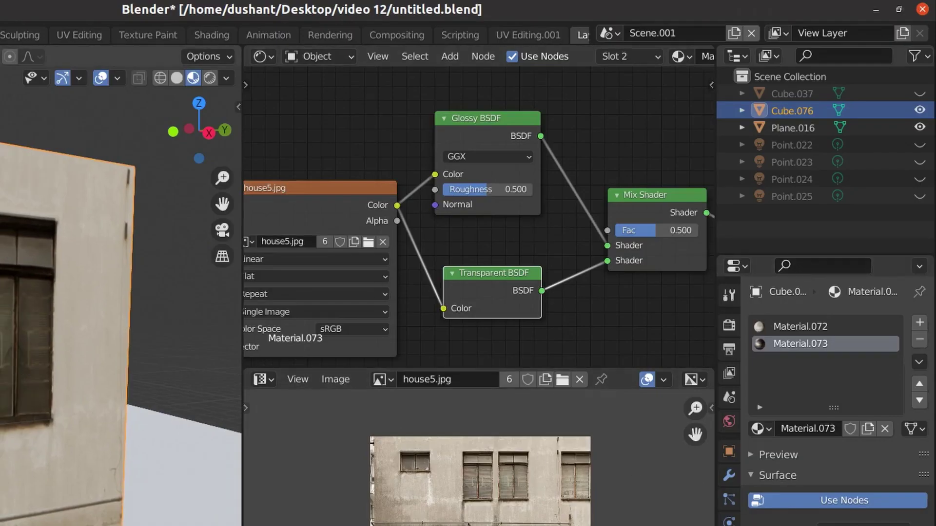
pyautogui.scroll(-6, 823, 432)
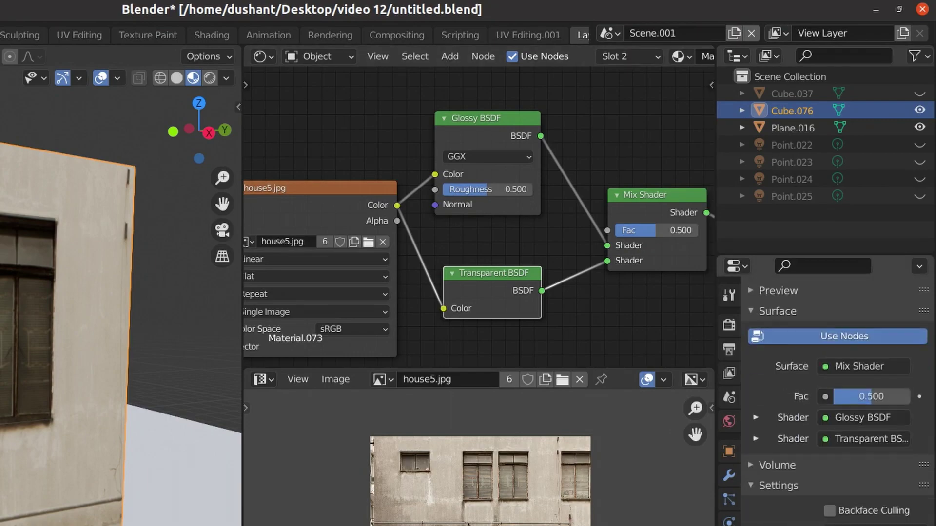
pyautogui.click(884, 393)
pyautogui.click(886, 449)
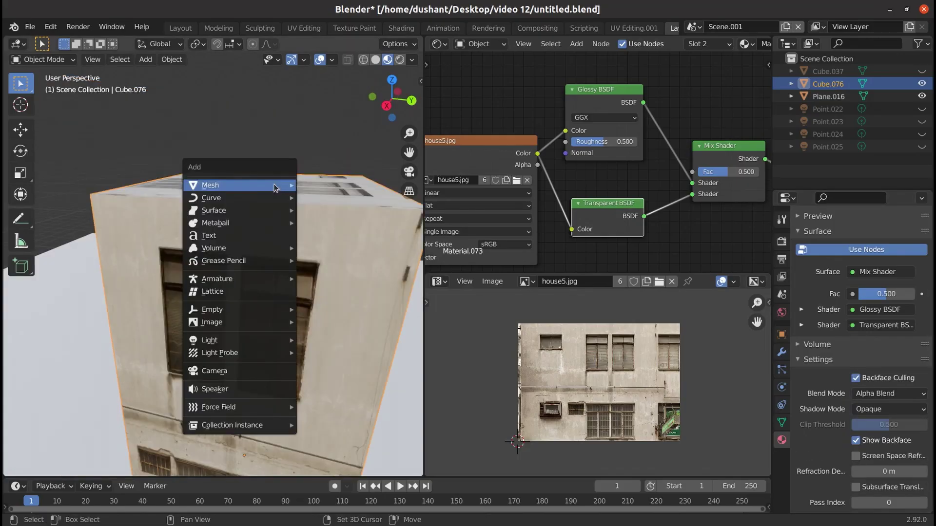
# Add a point light and move it into place by the house
pyautogui.moveTo(261, 392)
pyautogui.click(322, 393)
pyautogui.press('g')
pyautogui.click(299, 318)
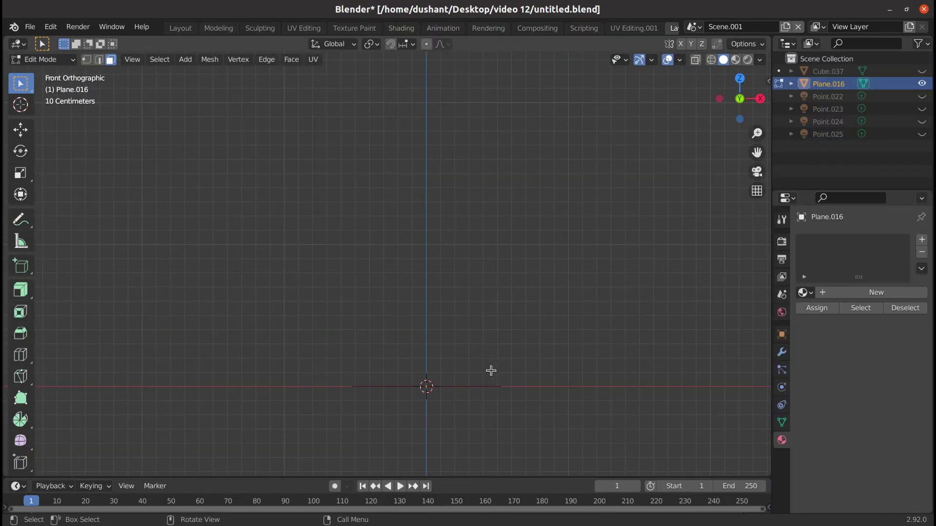
# Extrude the plane's edge upward and widen it along X into a trapezoid profile
pyautogui.moveTo(489, 372); pyautogui.dragTo(420, 347, button='middle')
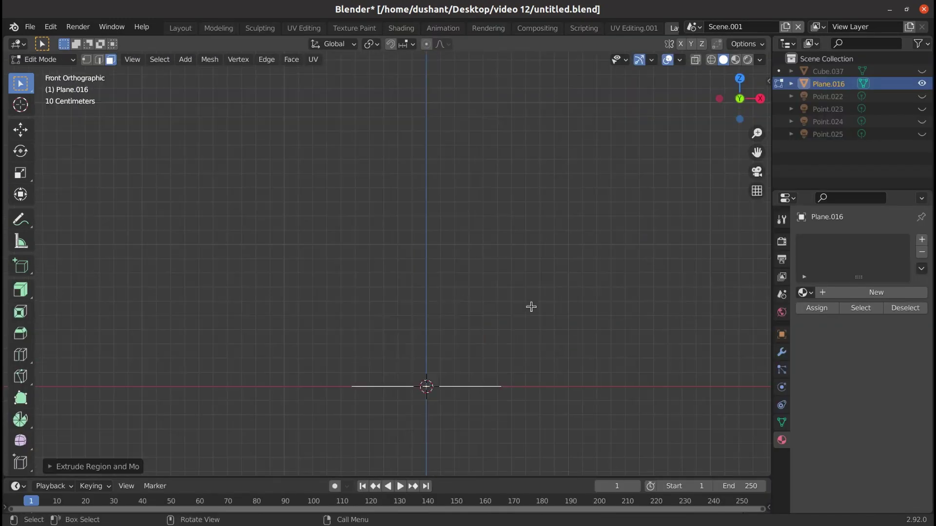
pyautogui.press('g')
pyautogui.press('z')
pyautogui.press('Return')
pyautogui.press('s')
pyautogui.press('x')
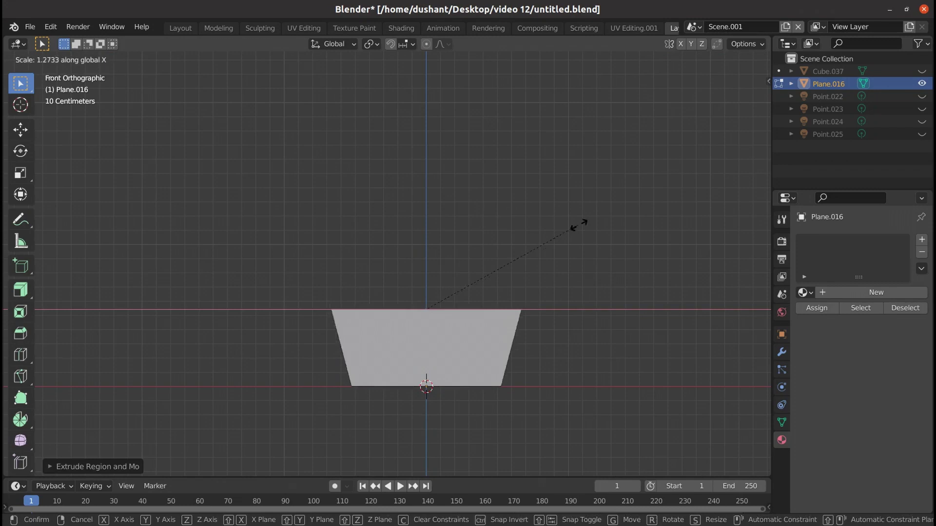
pyautogui.click(510, 257)
pyautogui.keyDown('shift'); pyautogui.moveTo(510, 257); pyautogui.dragTo(460, 372, button='middle'); pyautogui.keyUp('shift')
# Extrude the profile's top, widen it on X, and bevel the bottom edge into a curve
pyautogui.press('e')
pyautogui.click(544, 305)
pyautogui.press('s')
pyautogui.press('x')
pyautogui.click(586, 292)
pyautogui.hotkey('ctrl', 'b')
pyautogui.scroll(6, 556, 364)
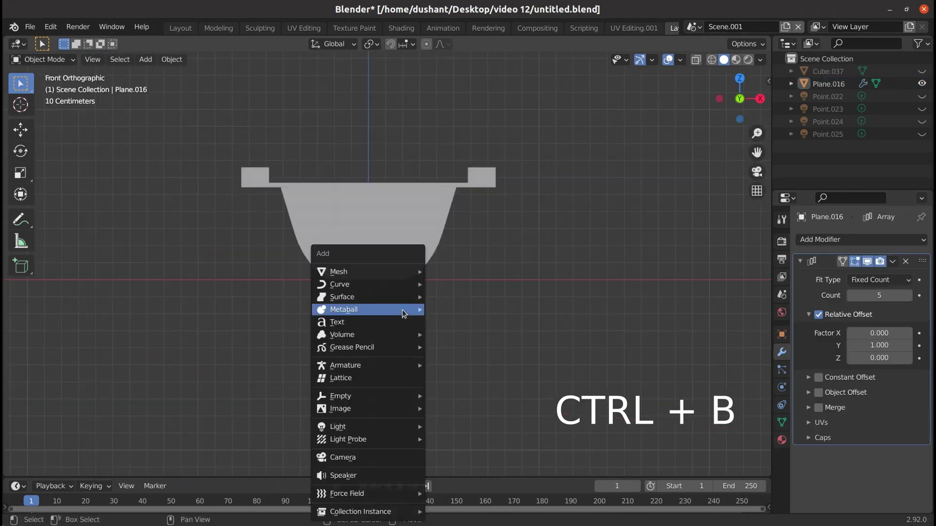
# Add a small cube and taper its top along X
pyautogui.moveTo(415, 272)
pyautogui.click(440, 284)
pyautogui.press('s')
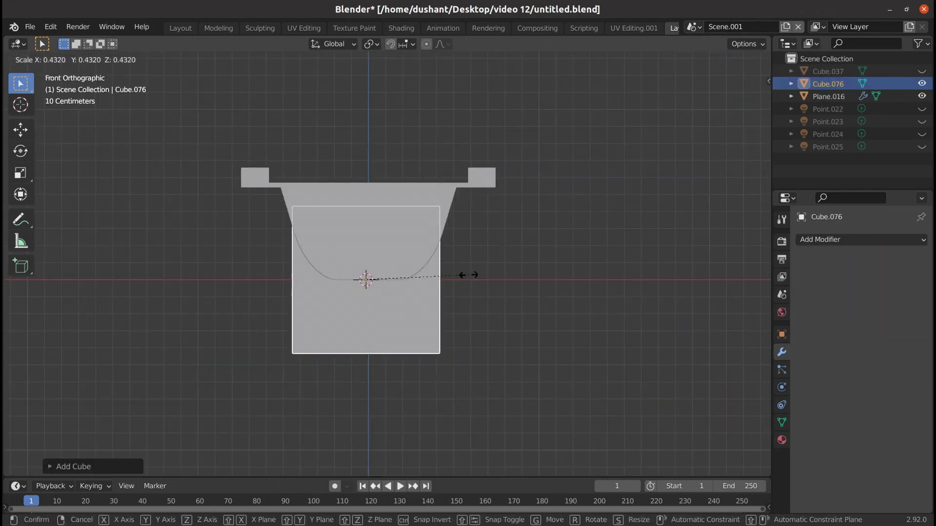
pyautogui.click(464, 273)
pyautogui.press('Tab')
pyautogui.press('s')
pyautogui.press('x')
pyautogui.click(535, 247)
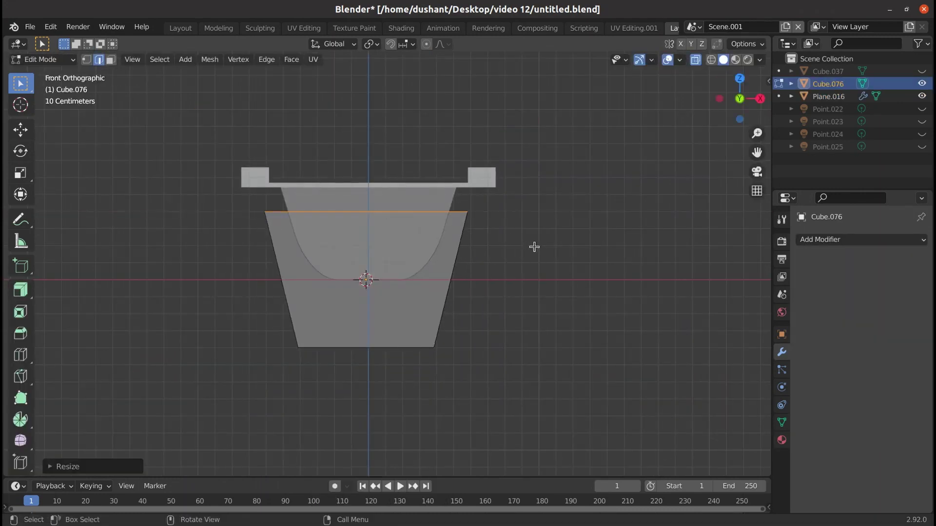
pyautogui.moveTo(533, 247); pyautogui.dragTo(568, 372, button='middle')
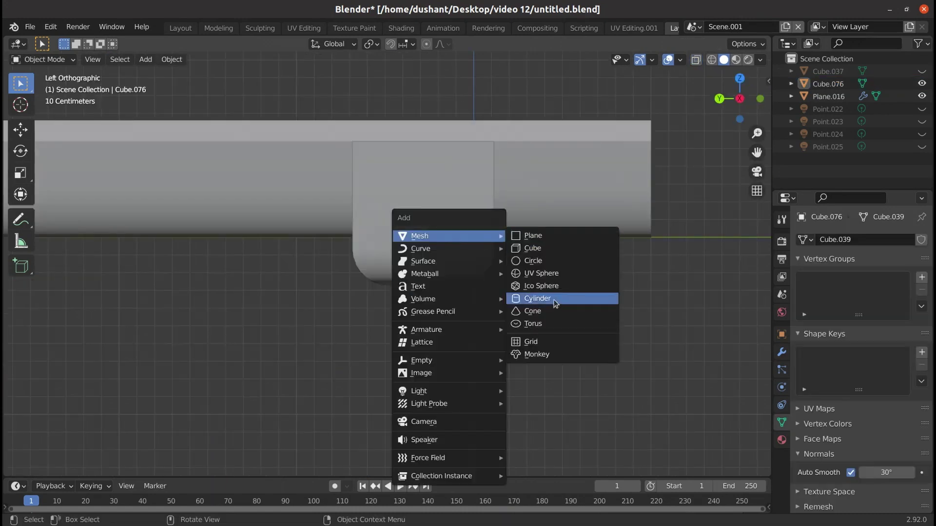
# Add a thin cylinder downpipe, scaling it and moving it vertically beneath the gutter
pyautogui.click(537, 298)
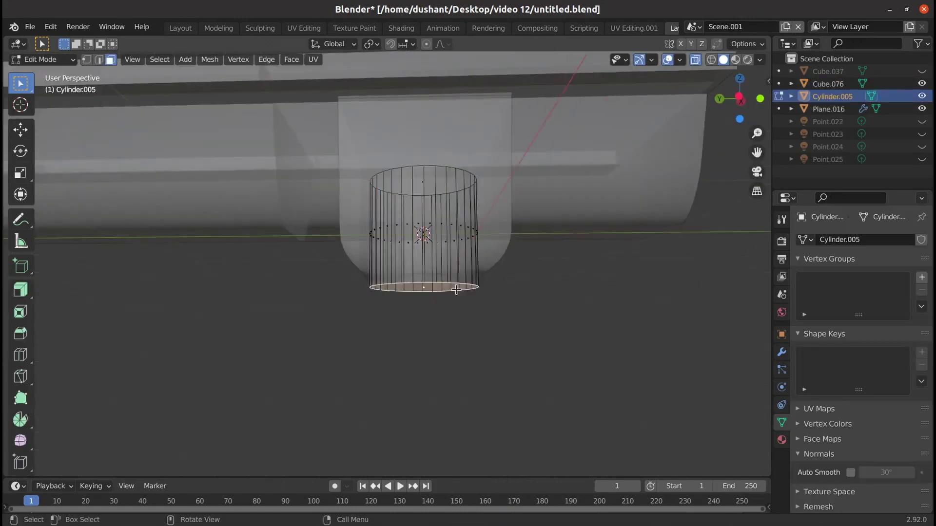
pyautogui.scroll(-3, 439, 293)
pyautogui.press('s')
pyautogui.click(439, 293)
pyautogui.press('g')
pyautogui.press('z')
pyautogui.click(444, 297)
pyautogui.press('s')
pyautogui.click(447, 300)
pyautogui.press('Tab')
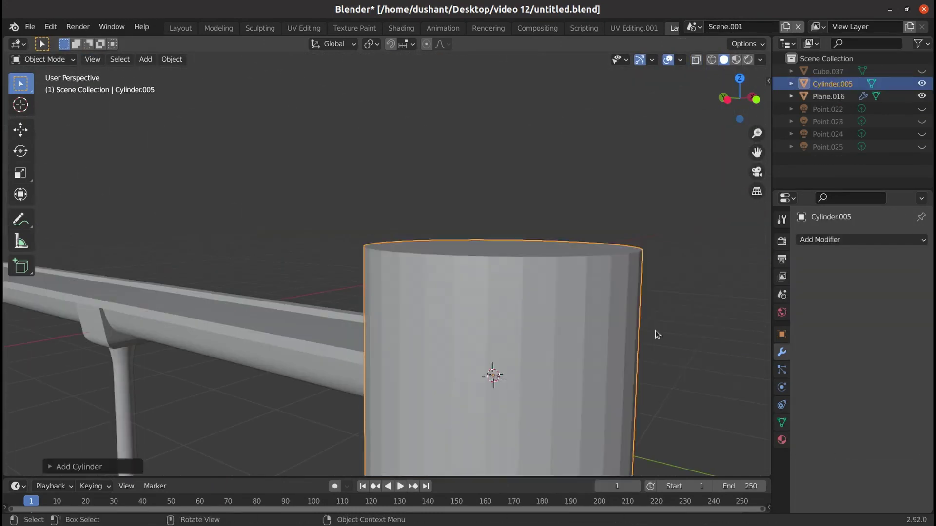
# Stretch the cylinder along Y and thin it into a long railing rod
pyautogui.scroll(-5, 655, 335)
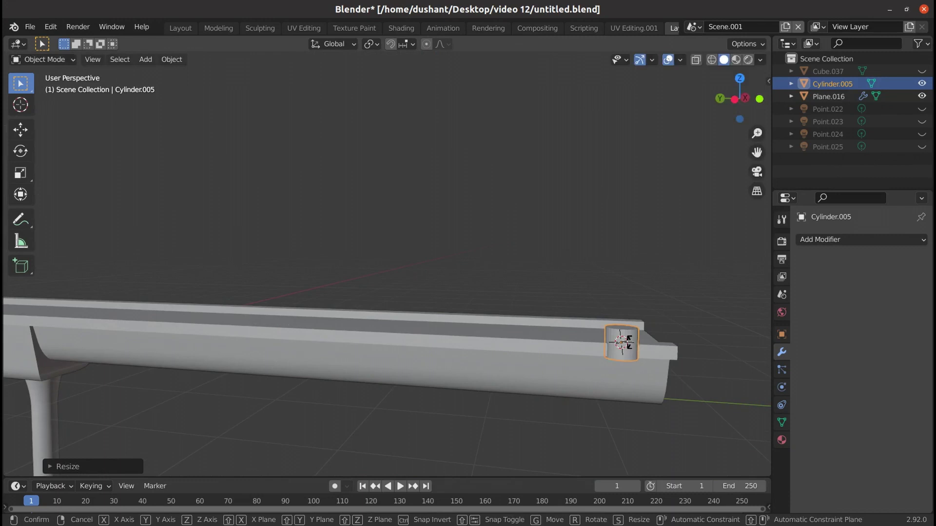
pyautogui.press('s')
pyautogui.press('y')
pyautogui.click(505, 328)
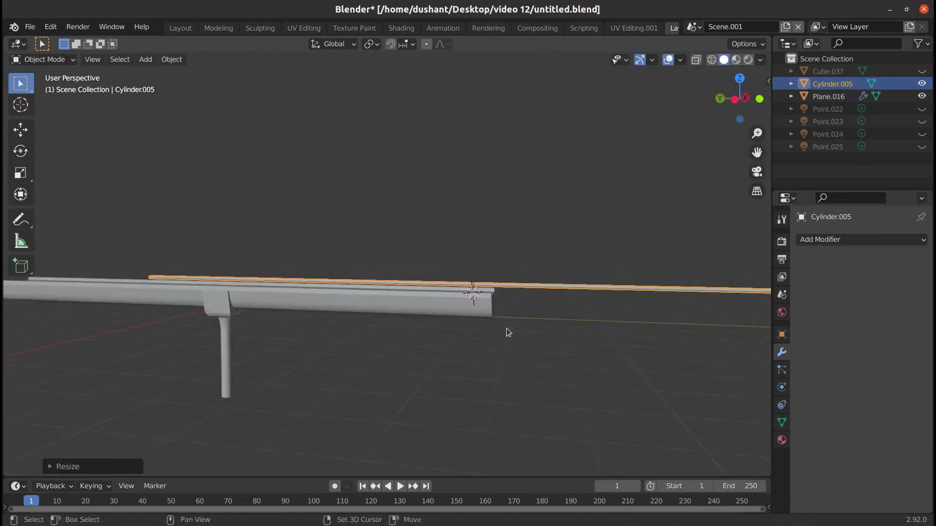
pyautogui.moveTo(506, 328); pyautogui.dragTo(556, 288, button='middle')
pyautogui.press('s')
pyautogui.hotkey('shift', 'z')
pyautogui.hotkey('shift', 'y')
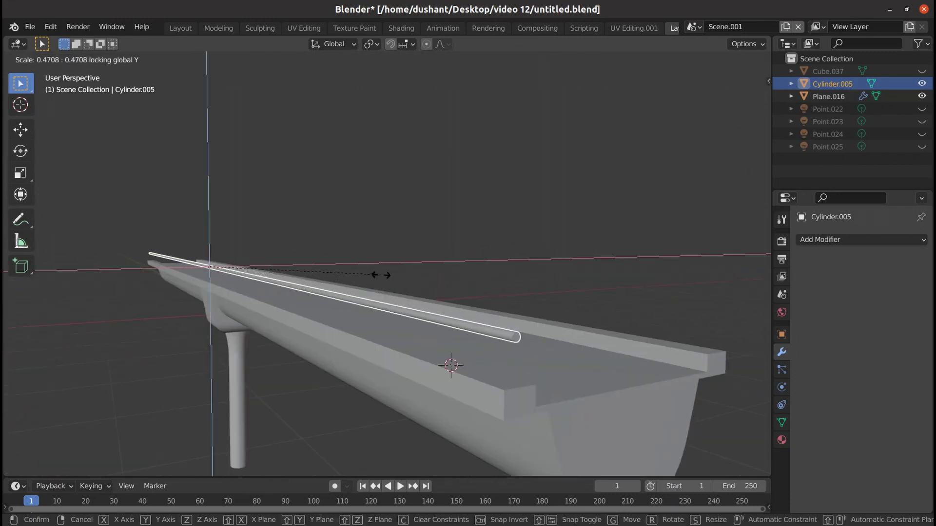
pyautogui.click(381, 275)
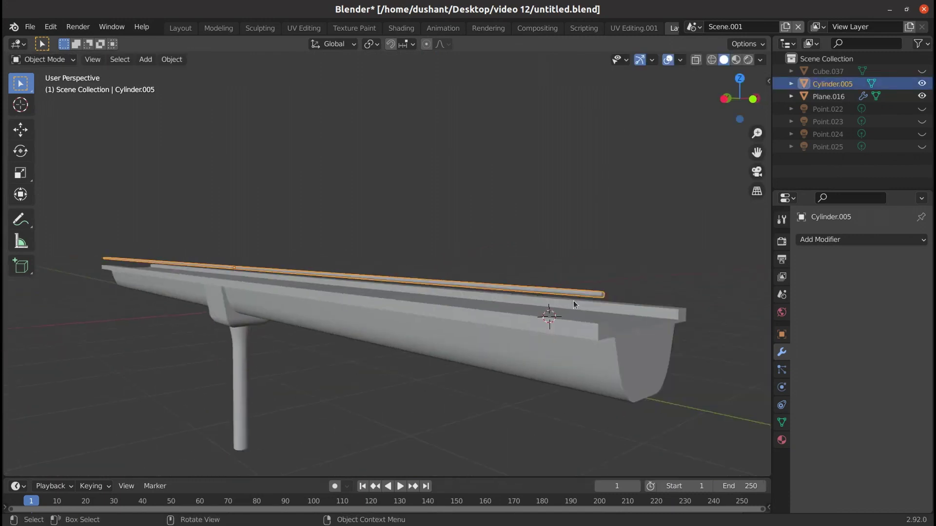
# Mirror the rod across Plane.016, add an Array, and join the bridge parts into one object
pyautogui.click(862, 240)
pyautogui.click(703, 389)
pyautogui.click(905, 324)
pyautogui.click(618, 317)
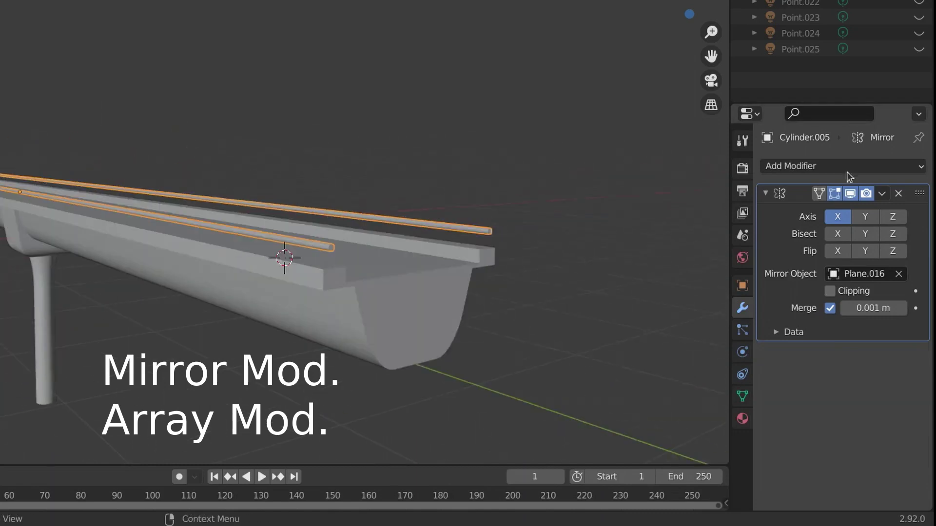
pyautogui.click(848, 167)
pyautogui.click(487, 209)
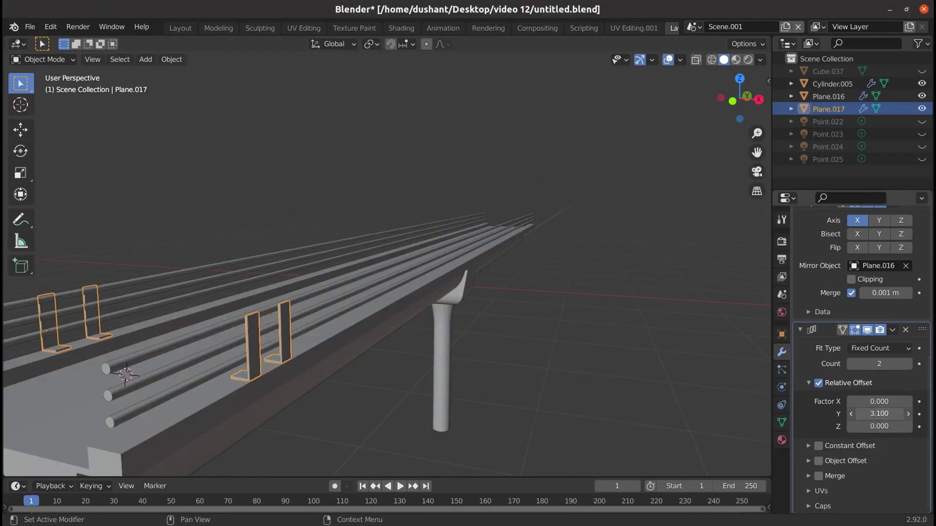
pyautogui.hotkey('ctrl', 'j')
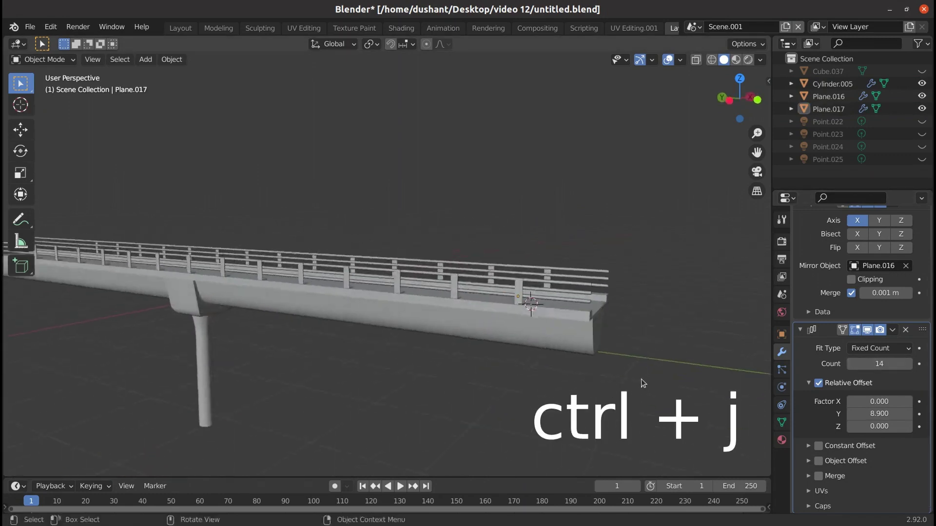
pyautogui.moveTo(642, 382); pyautogui.dragTo(530, 367, button='middle')
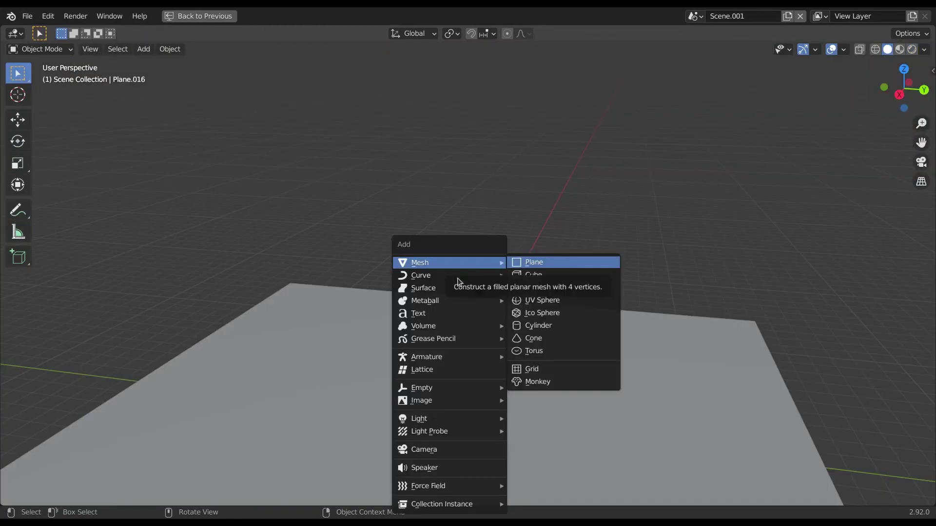
# Add a Bezier curve and extrude two extra segments from its right endpoint
pyautogui.moveTo(479, 277)
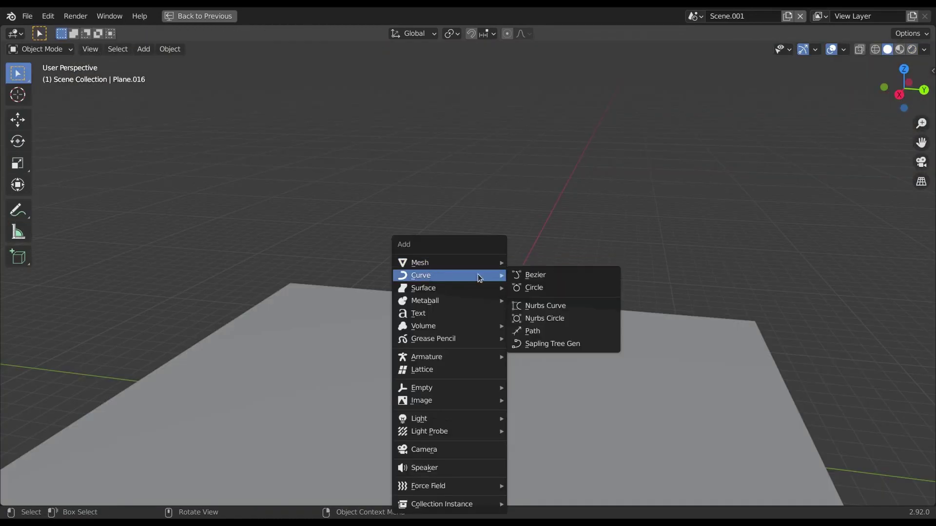
pyautogui.click(535, 275)
pyautogui.press('Tab')
pyautogui.moveTo(440, 402); pyautogui.dragTo(508, 246, button='middle')
pyautogui.click(546, 280)
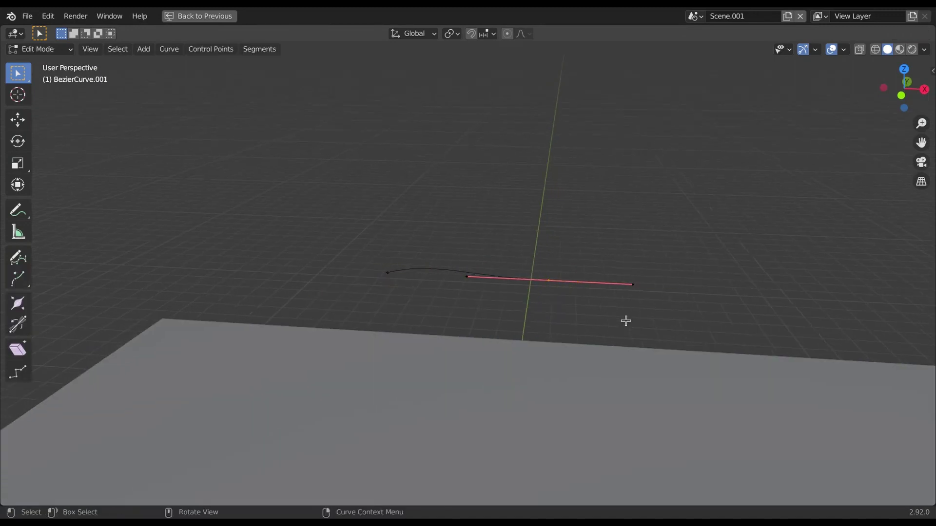
pyautogui.press('e')
pyautogui.click(780, 314)
pyautogui.press('e')
pyautogui.click(823, 310)
pyautogui.moveTo(823, 310); pyautogui.dragTo(697, 266, button='middle')
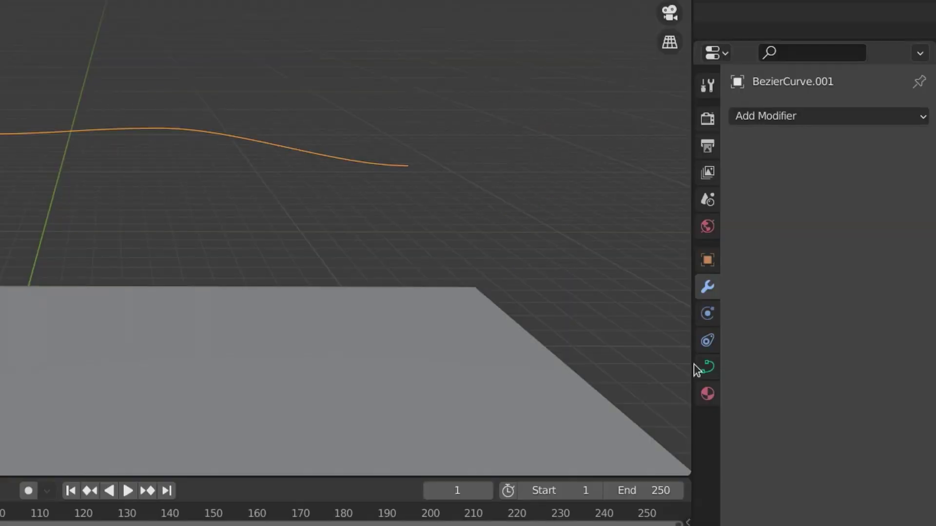
# Set the curve's Geometry bevel depth to 0.059 m to thicken it into a wire
pyautogui.click(703, 364)
pyautogui.scroll(-5, 734, 366)
pyautogui.click(774, 339)
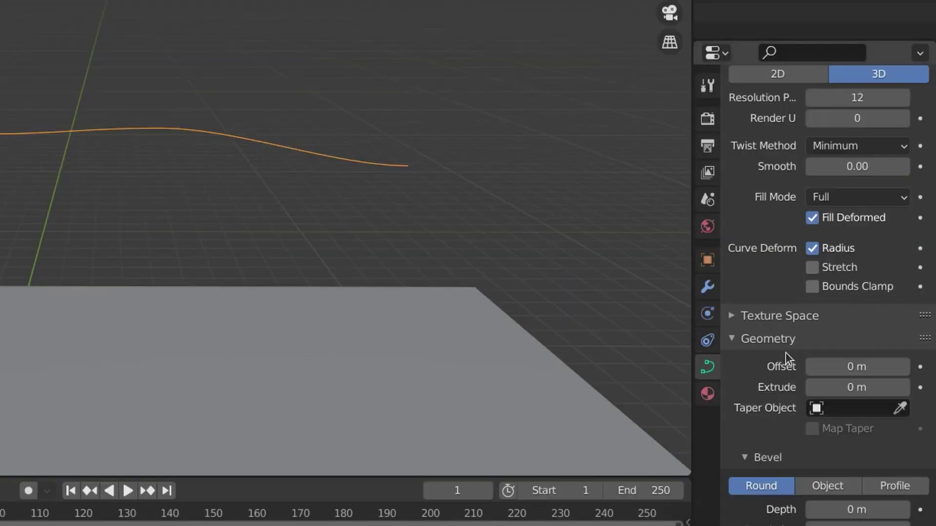
pyautogui.scroll(-6, 798, 358)
pyautogui.moveTo(829, 326); pyautogui.dragTo(859, 327)
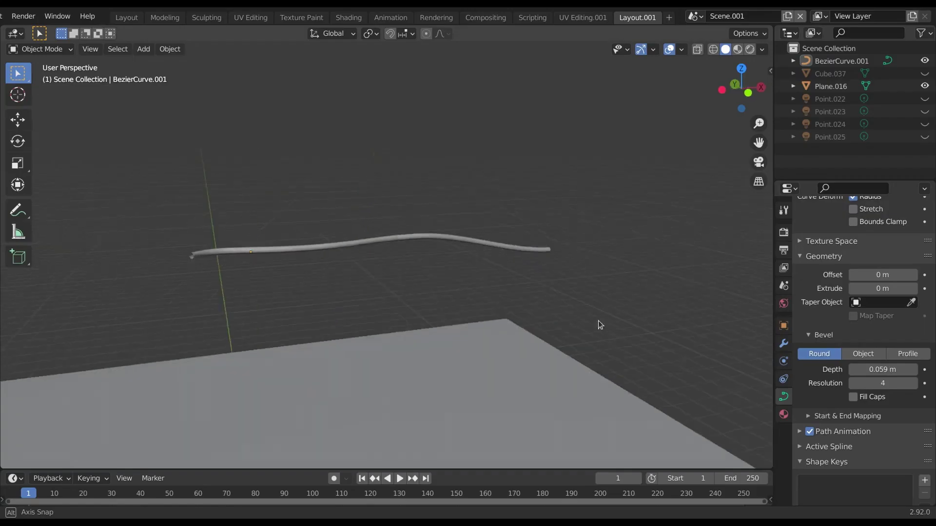
pyautogui.moveTo(598, 321); pyautogui.dragTo(535, 288, button='middle')
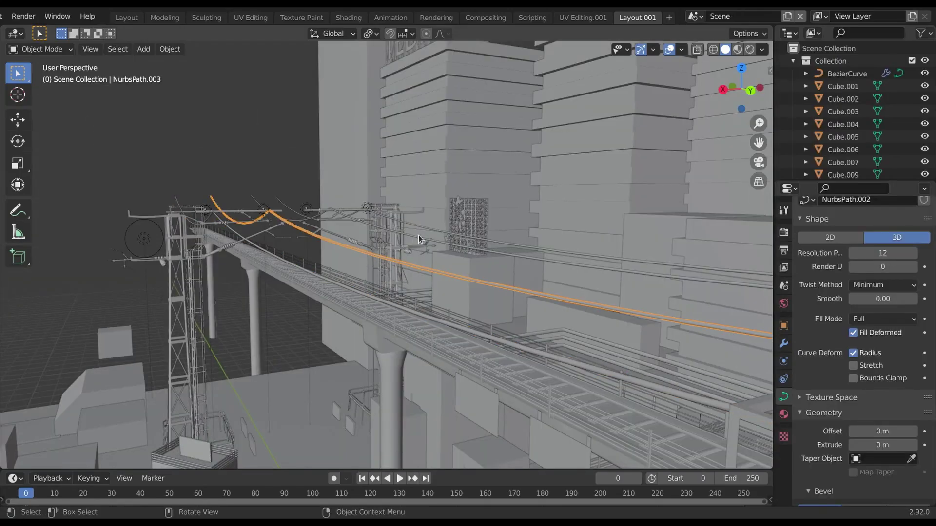
# Select the NurbsPath.001 wire, then annotate an arrow at the tower and circle the TEDx sign
pyautogui.click(418, 235)
pyautogui.click(417, 248)
pyautogui.click(28, 211)
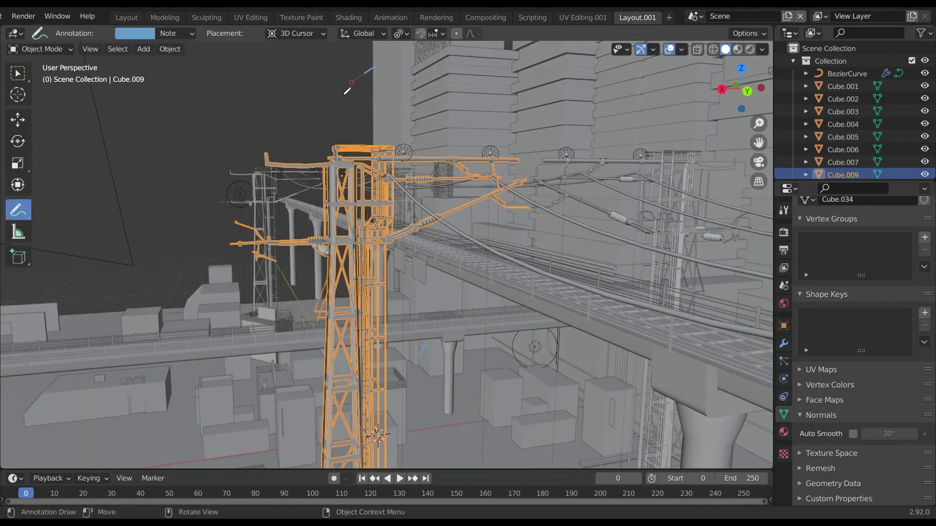
pyautogui.moveTo(347, 91); pyautogui.dragTo(325, 121)
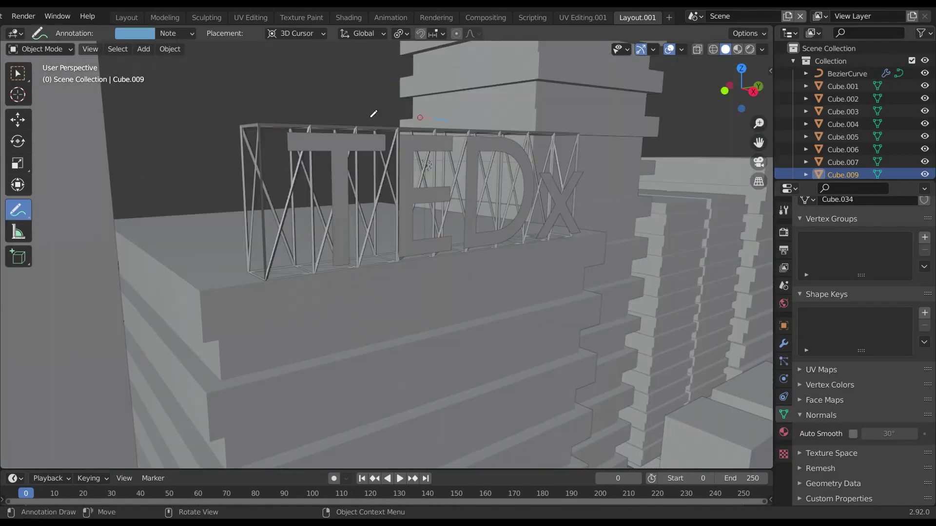
pyautogui.moveTo(446, 120)
pyautogui.mouseDown()
pyautogui.moveTo(409, 287)
pyautogui.moveTo(610, 193)
pyautogui.mouseUp()
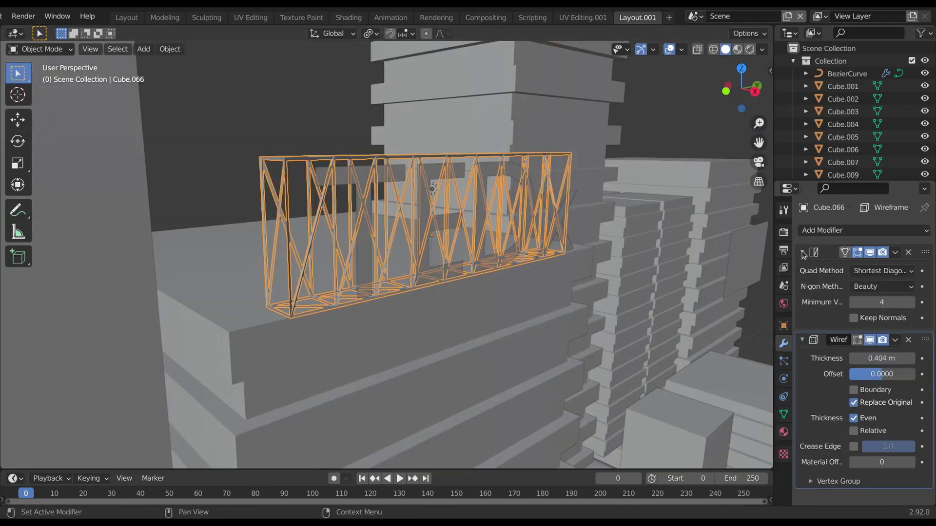
# Add 15 evenly spaced loop cuts along the rooftop box
pyautogui.click(803, 252)
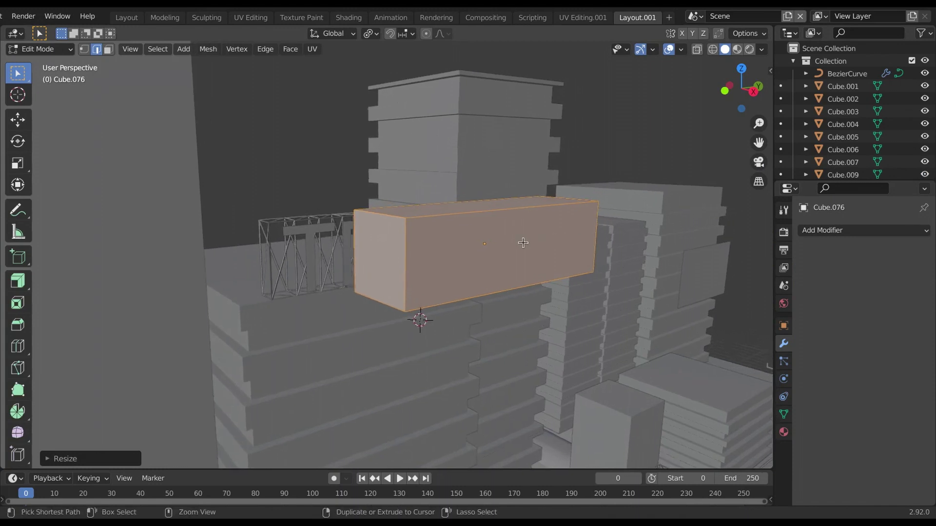
pyautogui.hotkey('ctrl', 'r')
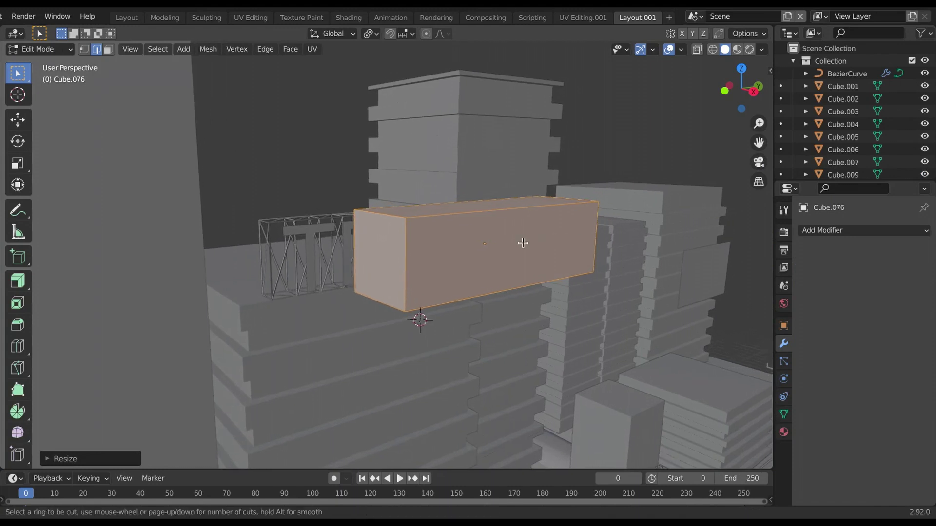
pyautogui.scroll(12, 516, 214)
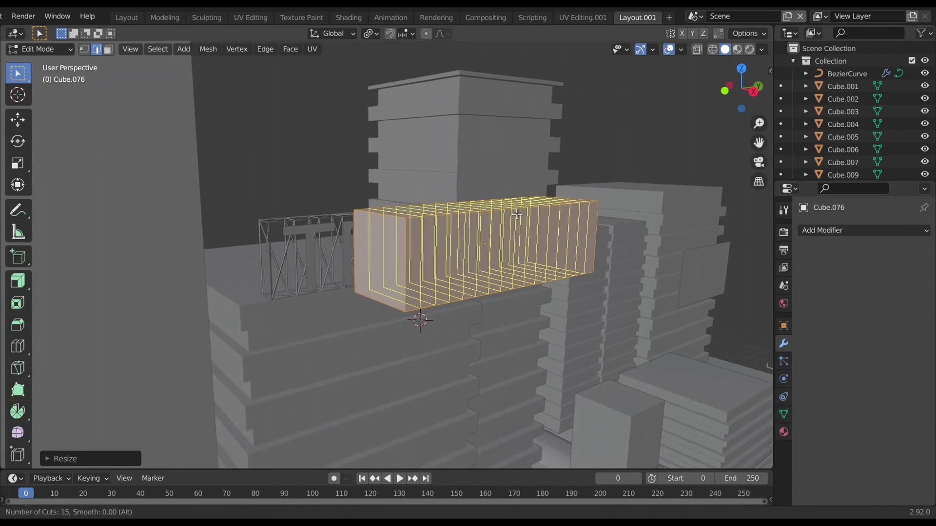
pyautogui.click(516, 215)
pyautogui.rightClick(517, 215)
# Add Triangulate and 0.02 m Wireframe modifiers to the box
pyautogui.click(822, 230)
pyautogui.click(551, 446)
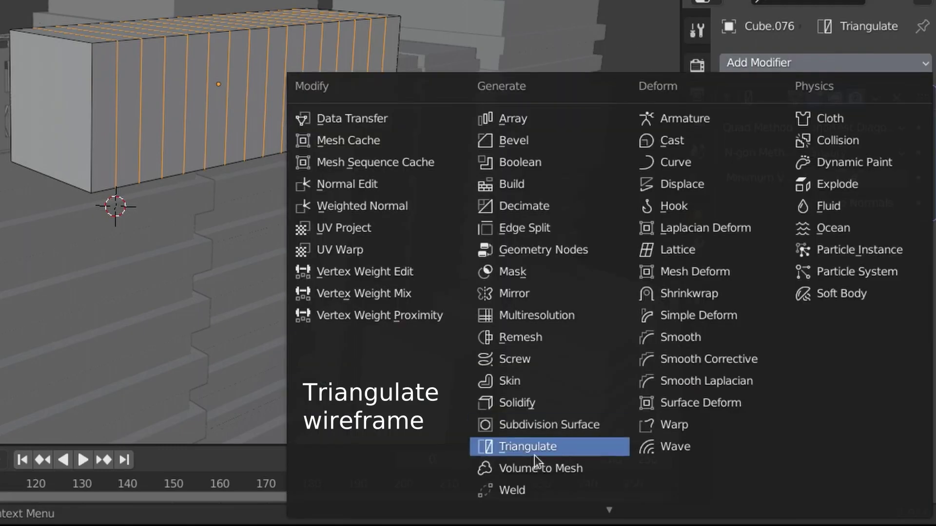
pyautogui.scroll(-1, 535, 455)
pyautogui.click(564, 496)
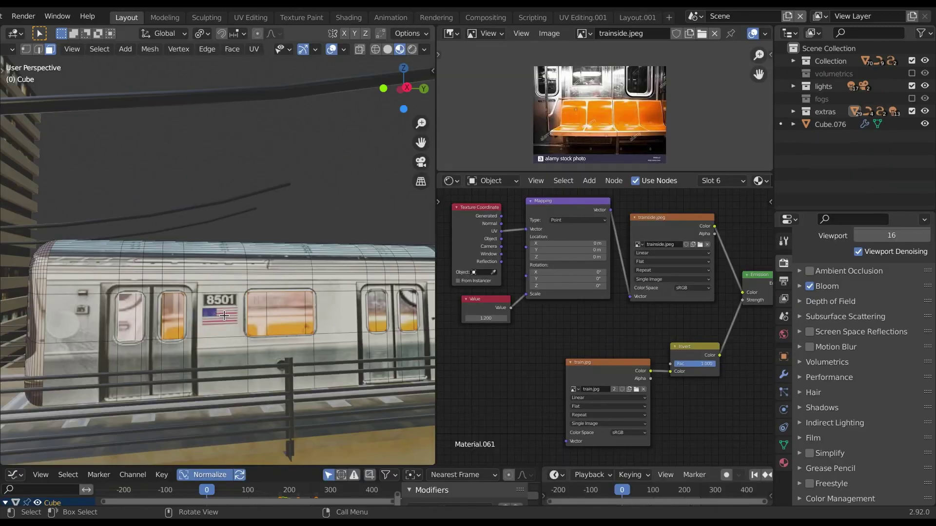
# Inspect the train material nodes and preview the train.jpg texture on the train
pyautogui.scroll(-1, 518, 329)
pyautogui.moveTo(518, 329); pyautogui.dragTo(517, 344, button='middle')
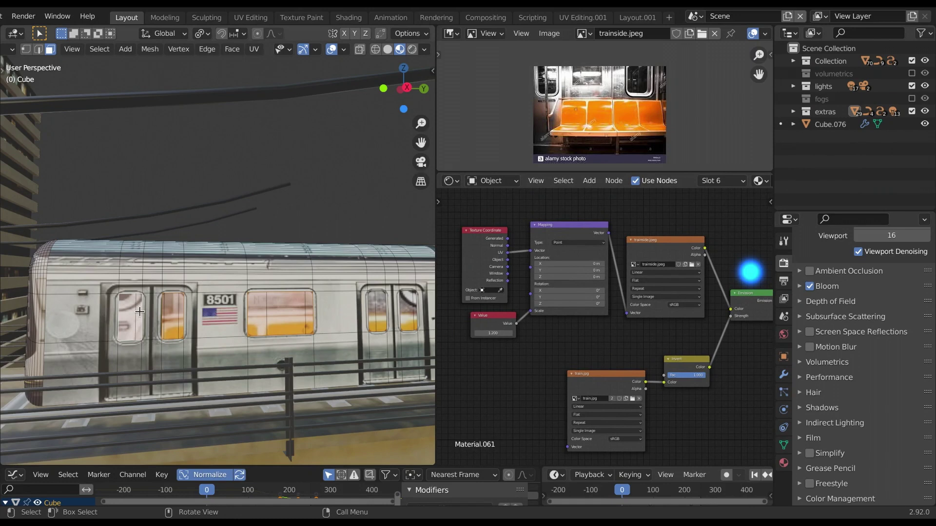
pyautogui.scroll(2, 751, 281)
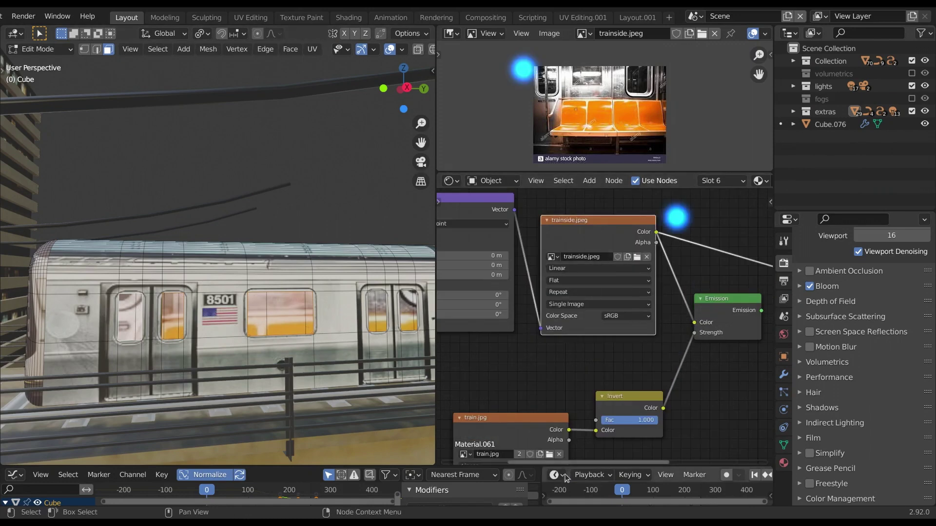
pyautogui.keyDown('ctrl'); pyautogui.keyDown('shift'); pyautogui.click(520, 431); pyautogui.keyUp('shift'); pyautogui.keyUp('ctrl')
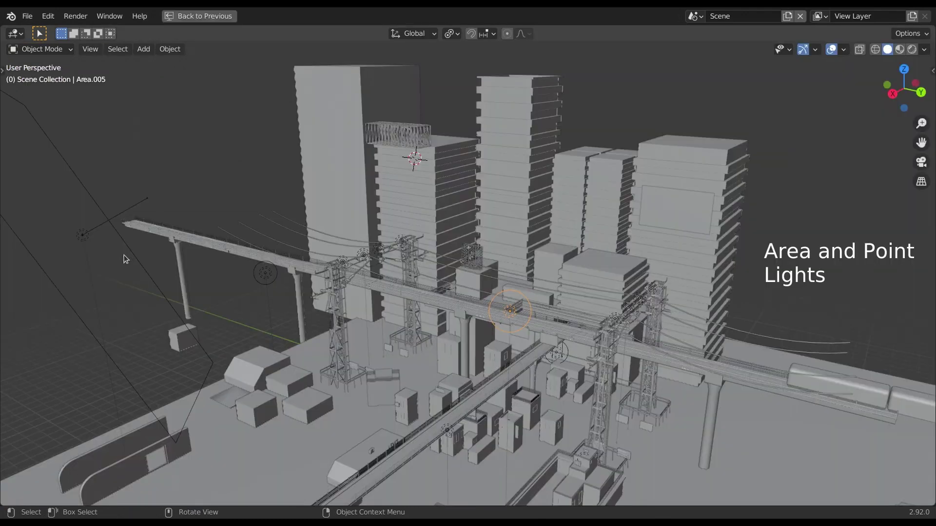
# Select each area and point light over the city in turn to inspect them
pyautogui.click(145, 238)
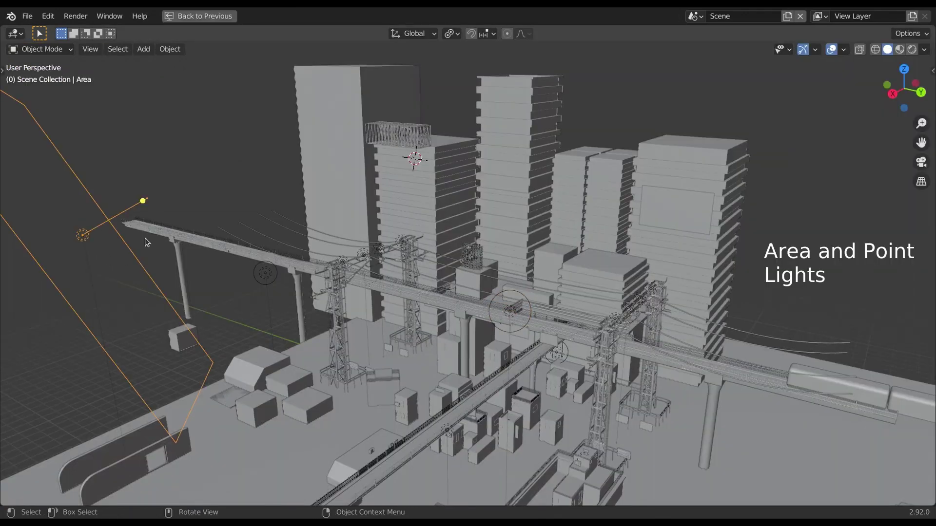
pyautogui.click(267, 274)
pyautogui.click(509, 311)
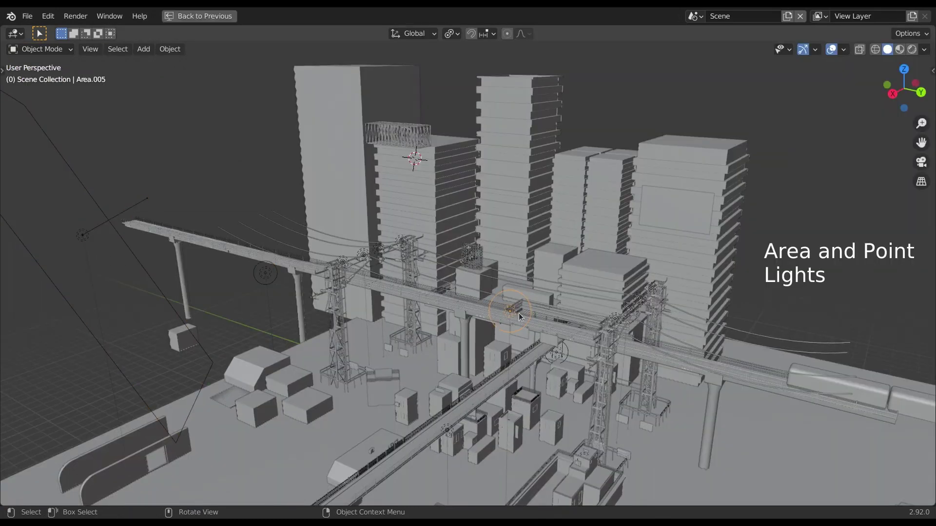
pyautogui.click(563, 352)
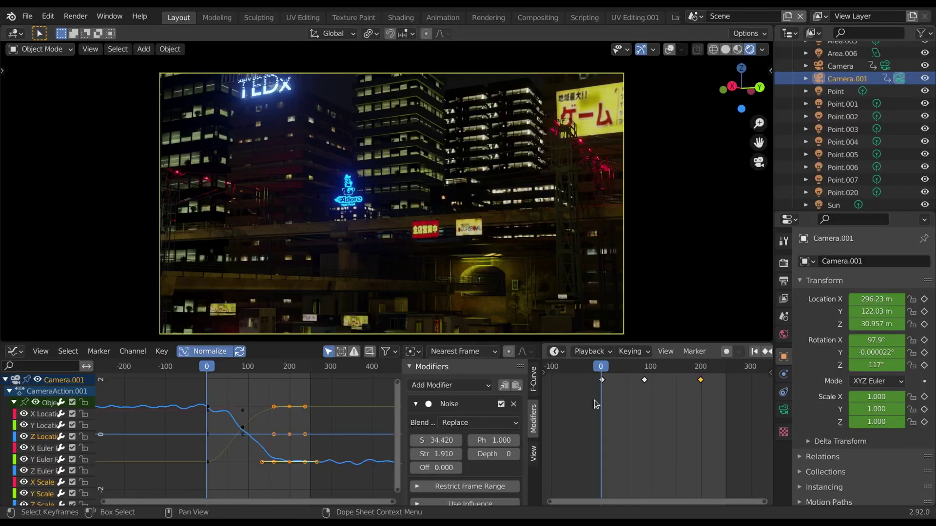
pyautogui.moveTo(595, 400); pyautogui.dragTo(702, 378)
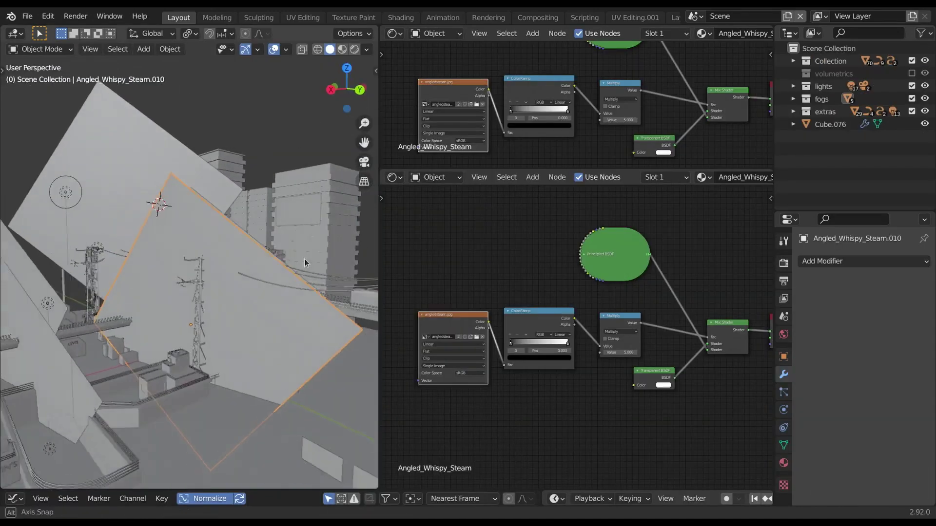
# In Material Preview, connect the steam material's Multiply Value output to the Mix Shader Fac
pyautogui.moveTo(305, 259); pyautogui.dragTo(307, 254, button='middle')
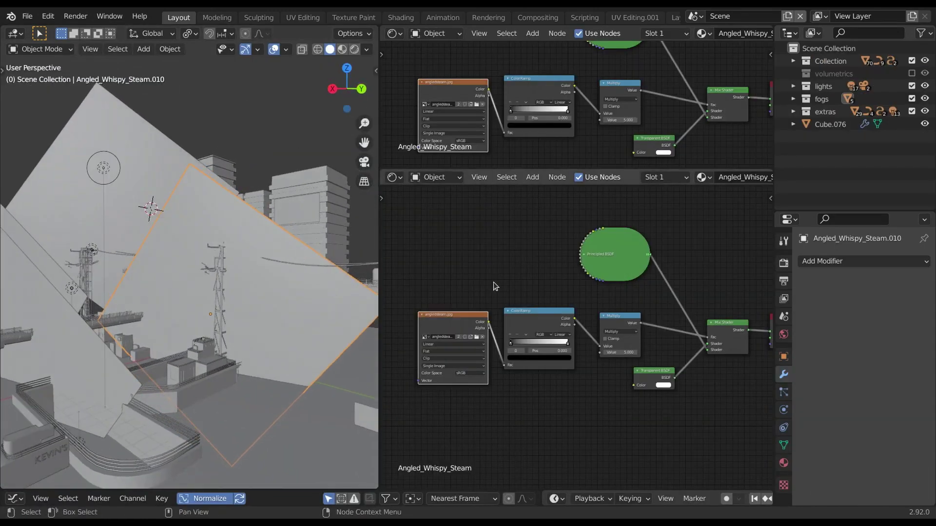
pyautogui.scroll(2, 494, 286)
pyautogui.click(342, 49)
pyautogui.scroll(2, 267, 181)
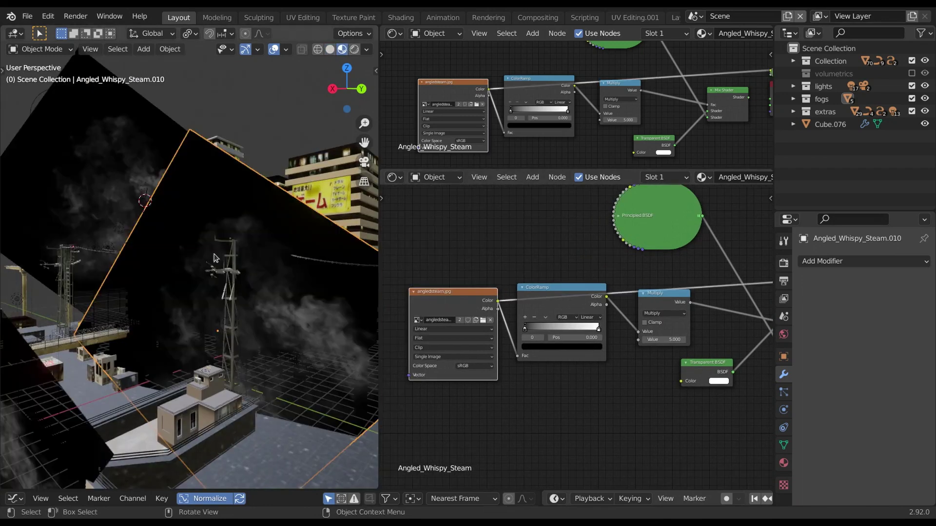
pyautogui.click(551, 300)
pyautogui.keyDown('ctrl'); pyautogui.moveTo(606, 296); pyautogui.dragTo(690, 302); pyautogui.keyUp('ctrl')
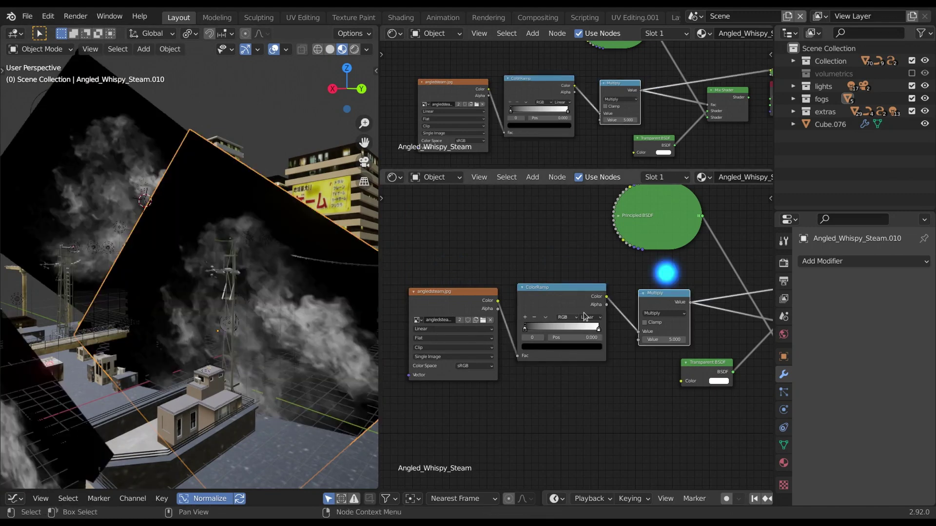
pyautogui.scroll(2, 585, 315)
pyautogui.keyDown('ctrl'); pyautogui.moveTo(585, 312); pyautogui.dragTo(640, 365, button='right'); pyautogui.keyUp('ctrl')
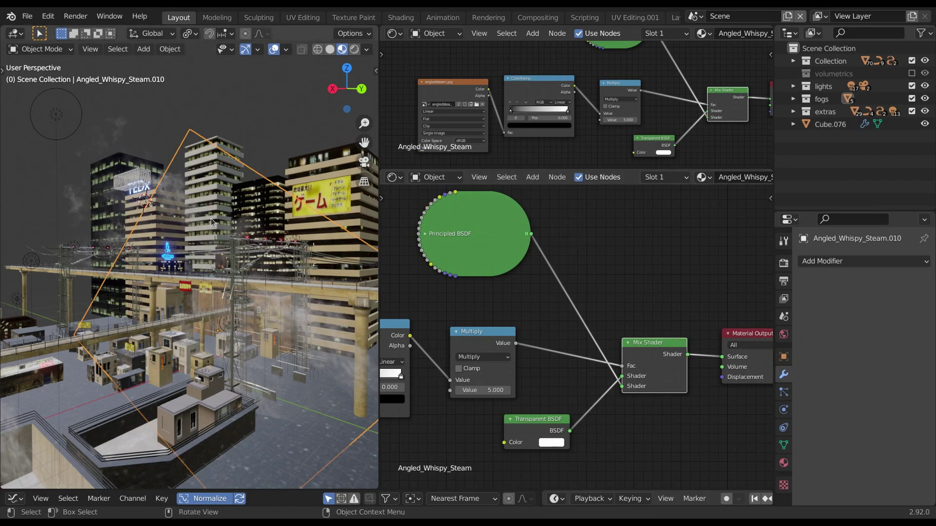
pyautogui.moveTo(210, 218); pyautogui.dragTo(242, 236, button='middle')
# Show the Eevee render properties with 40 render samples and Bloom enabled
pyautogui.click(783, 264)
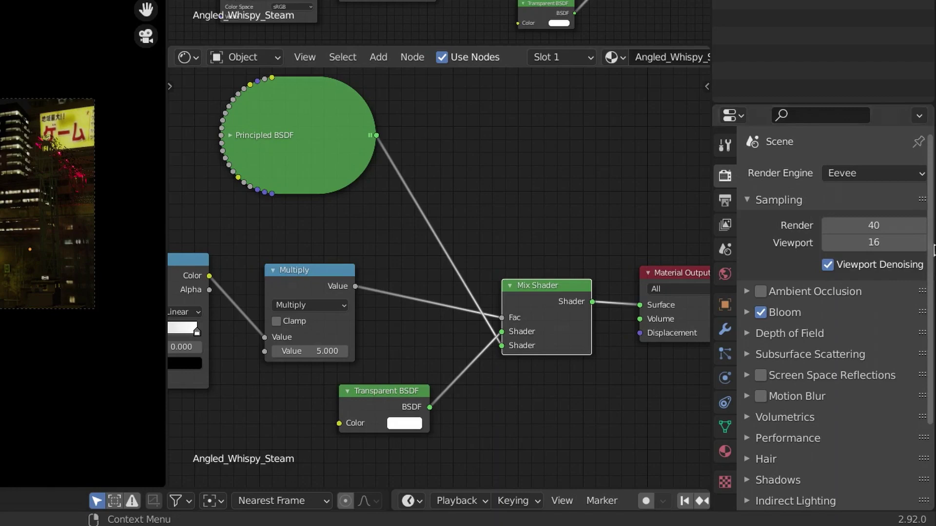